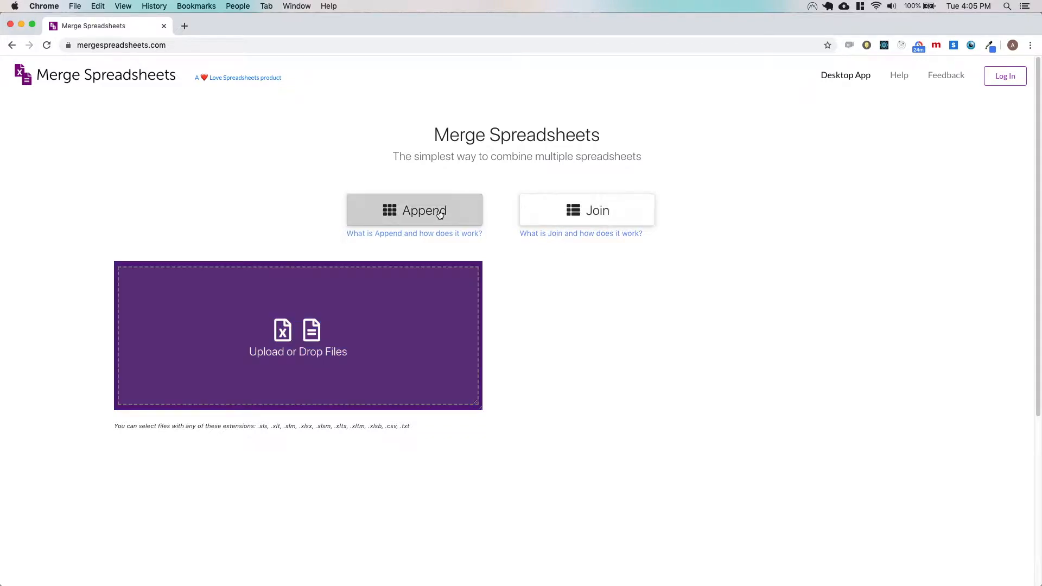
Step: Choose the Join mode and read through its explanation of how joining two files works
click(596, 219)
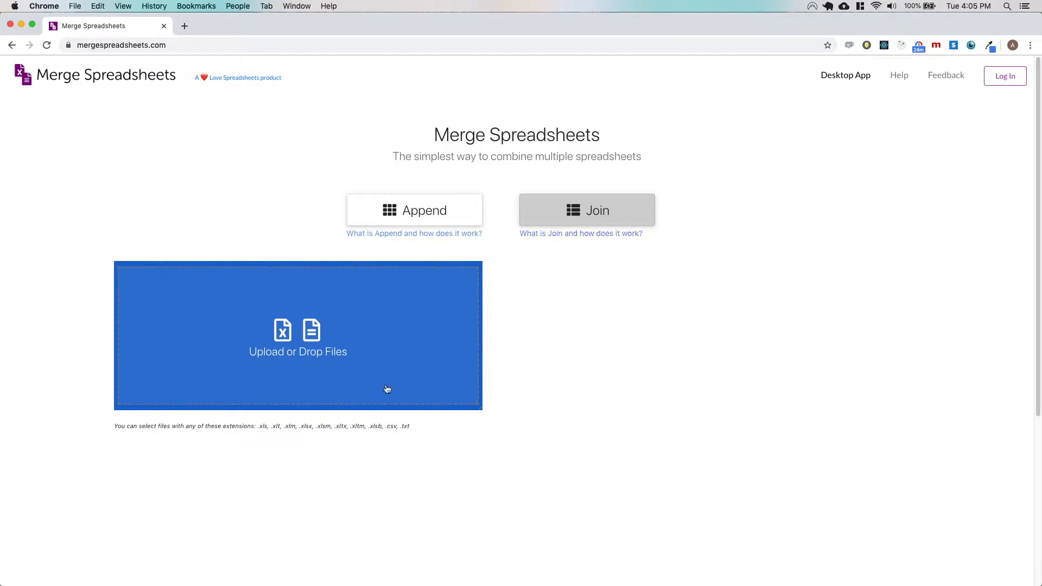
click(564, 234)
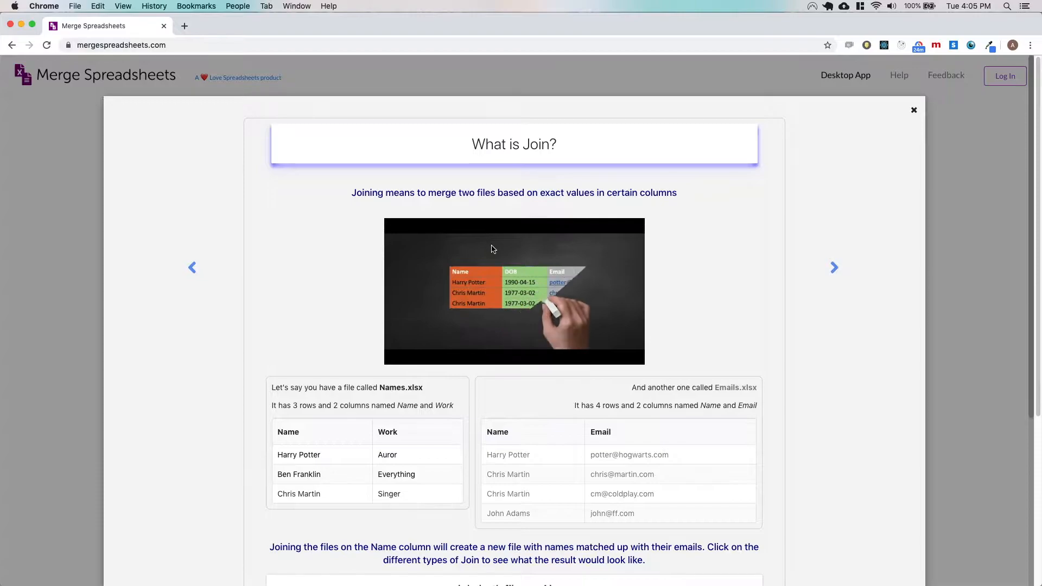
scroll(507, 255, down, 3)
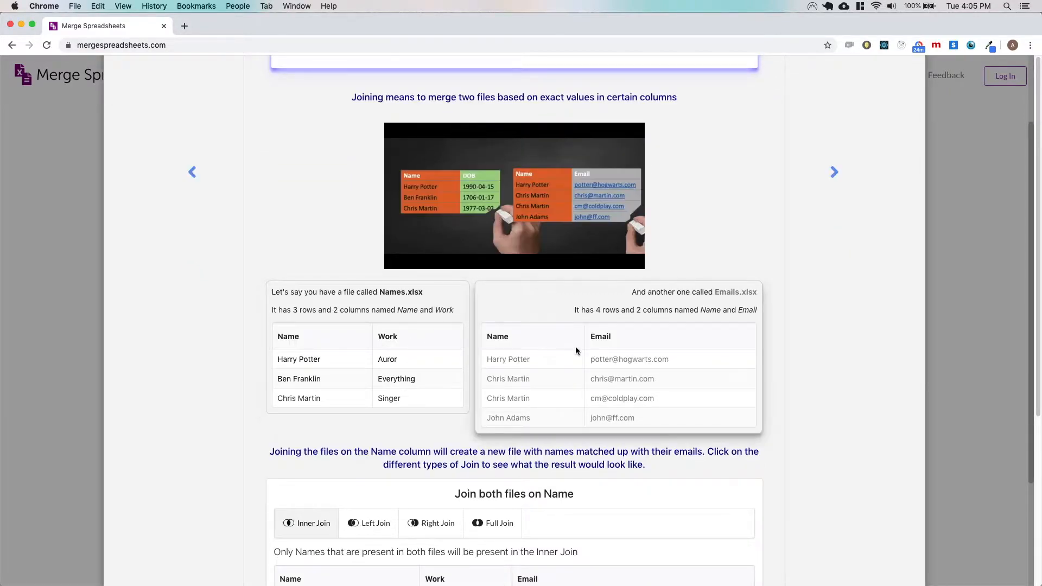
scroll(561, 340, down, 3)
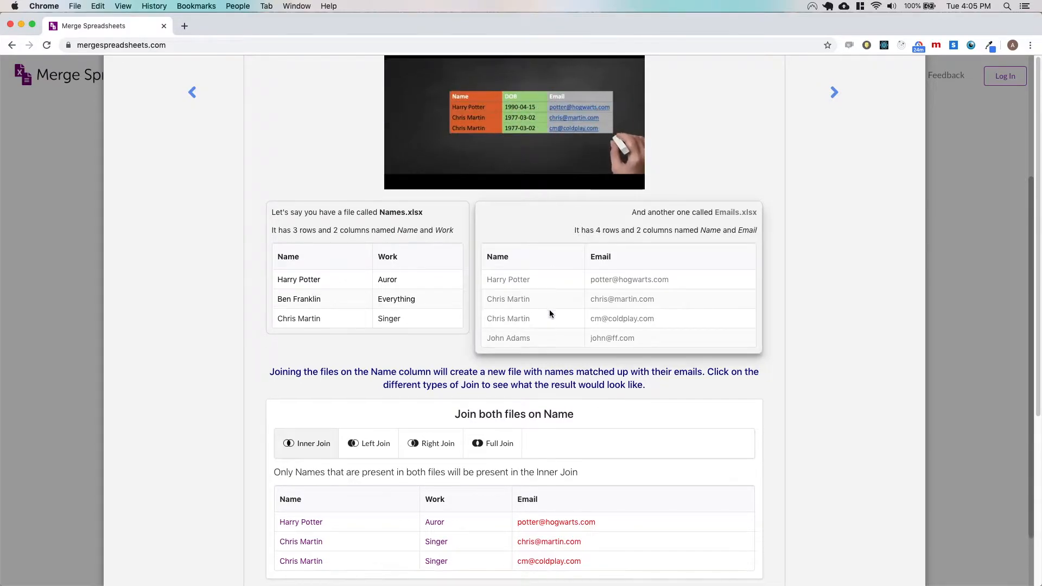
scroll(549, 310, down, 2)
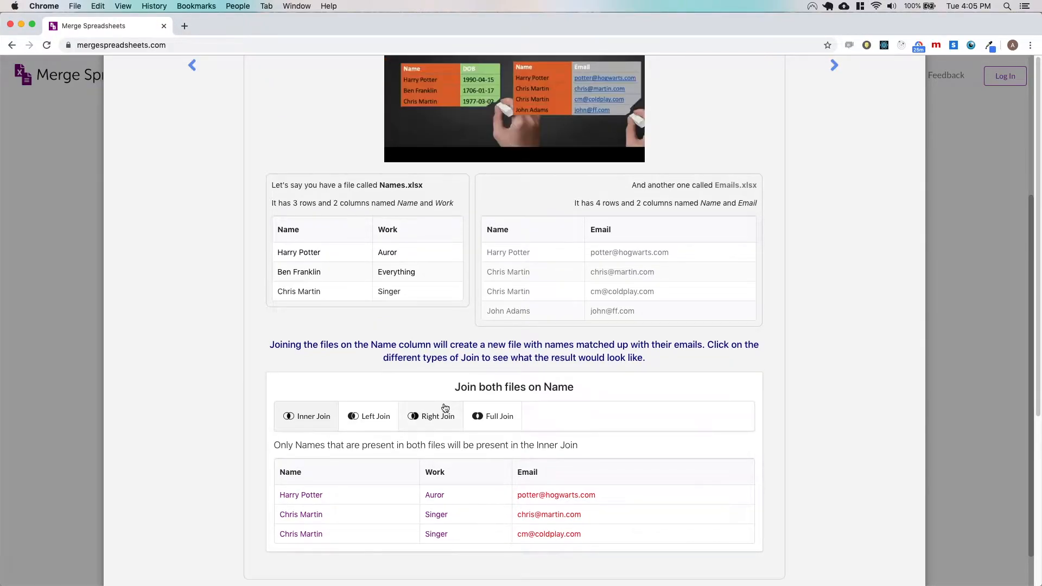
scroll(445, 409, up, 3)
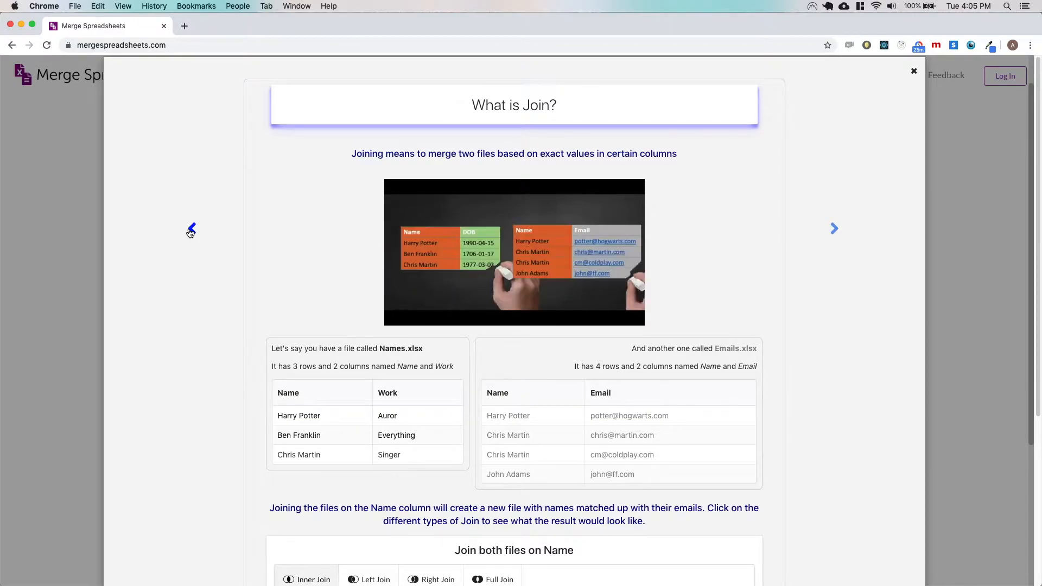
click(914, 71)
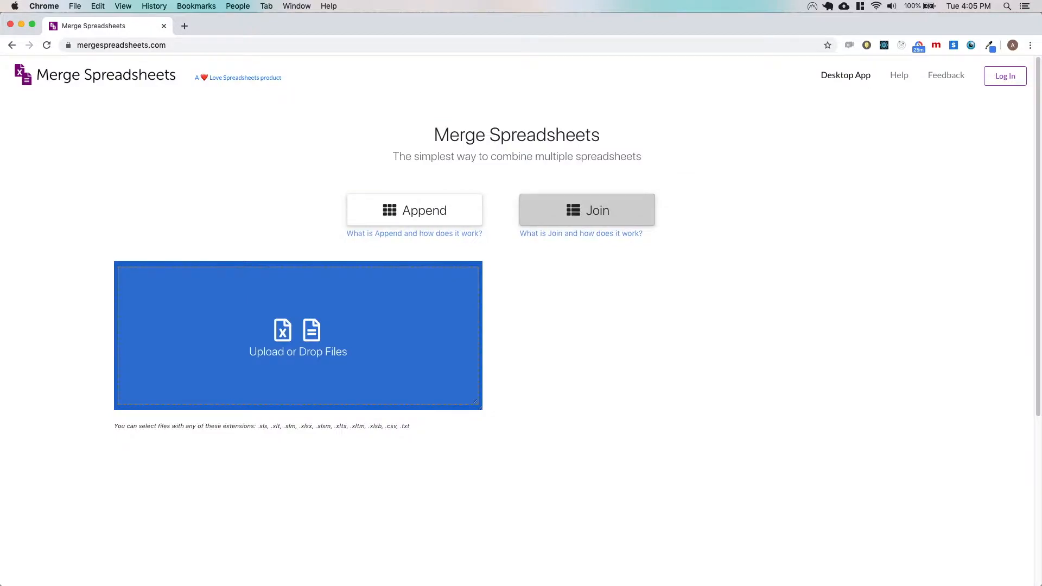
Step: Upload Emails.xlsx and Names.xlsx together from the Desktop folder
click(332, 315)
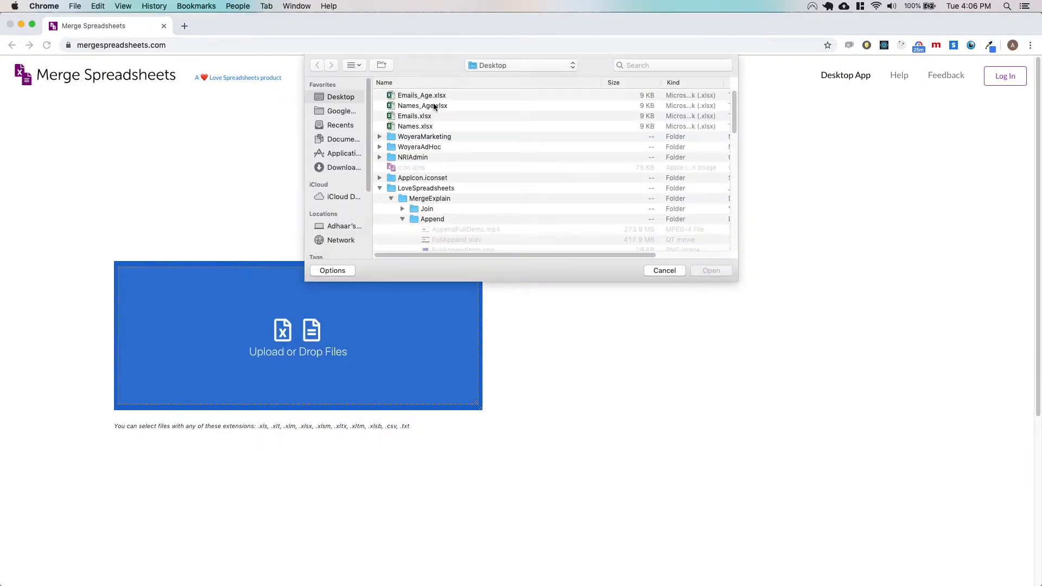
click(426, 127)
click(426, 116)
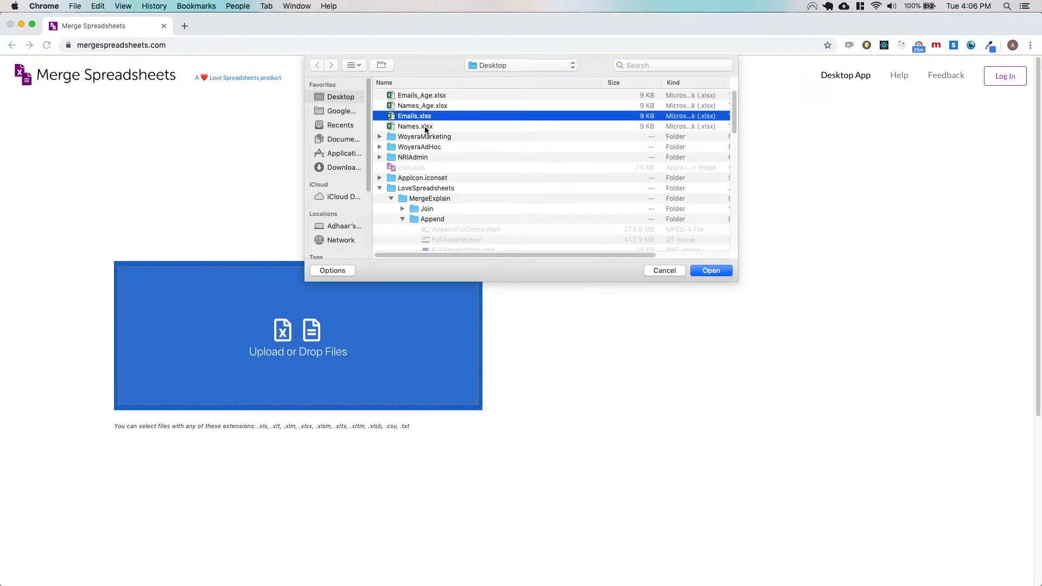
super+click(425, 126)
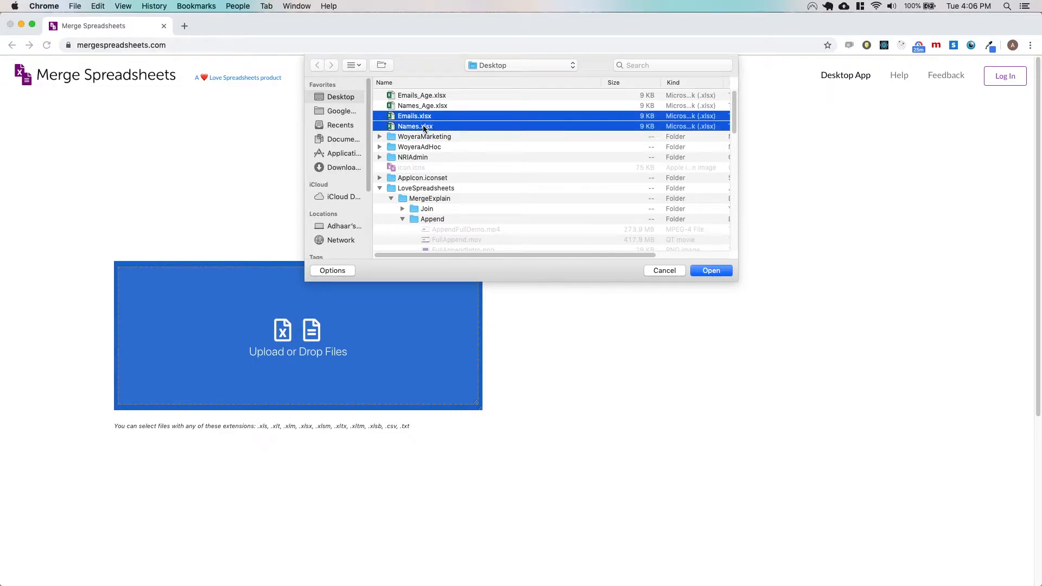
click(711, 270)
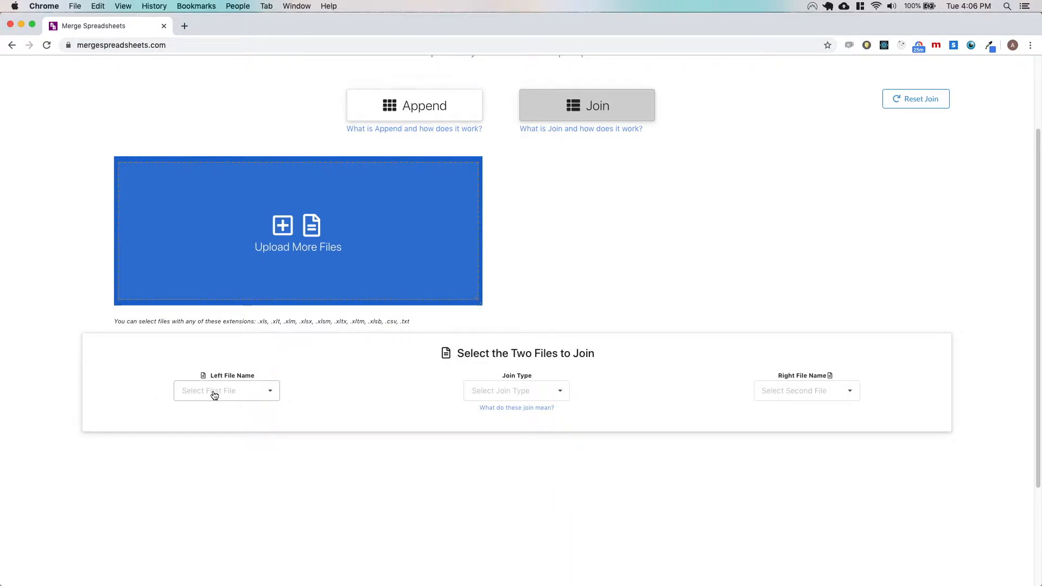
Step: Set Names.xlsx : Sheet1 as the left file and Emails.xlsx : Sheet1 as the right file
click(215, 394)
click(214, 430)
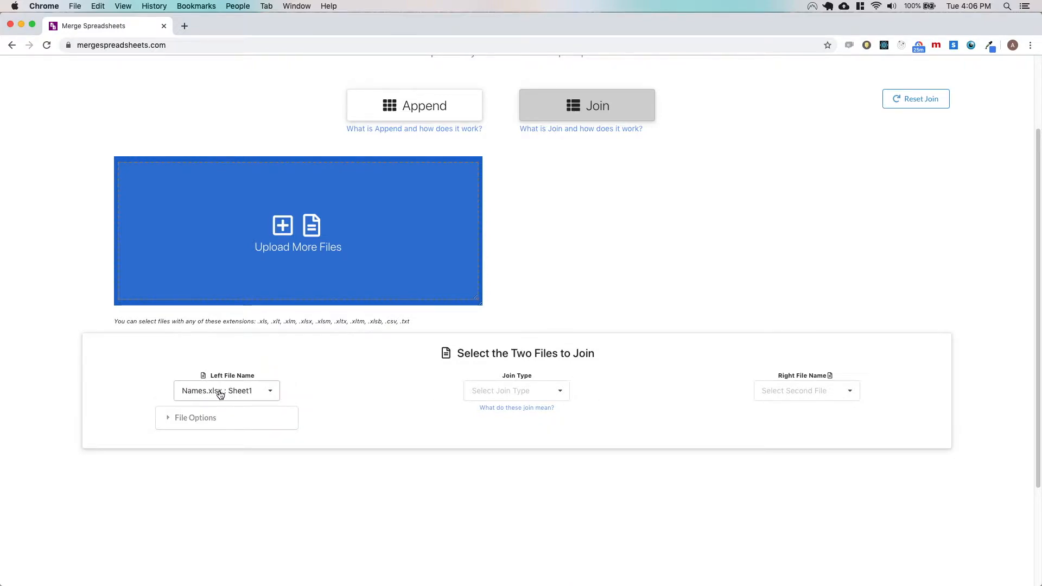
click(803, 391)
click(819, 415)
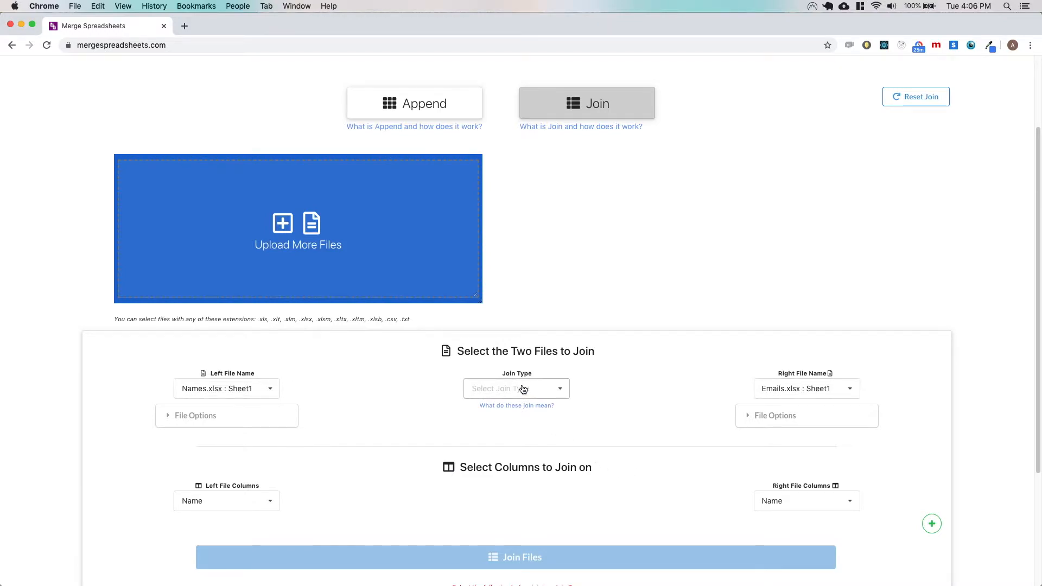
Step: Set the join type to INNER JOIN and join the two files on their Name columns
scroll(434, 374, down, 1)
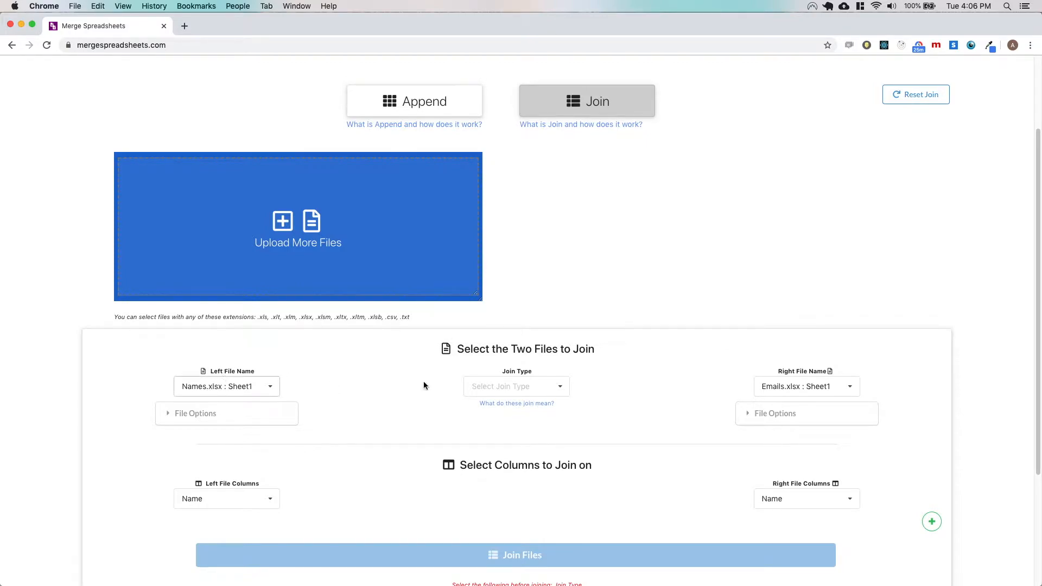
scroll(680, 341, down, 3)
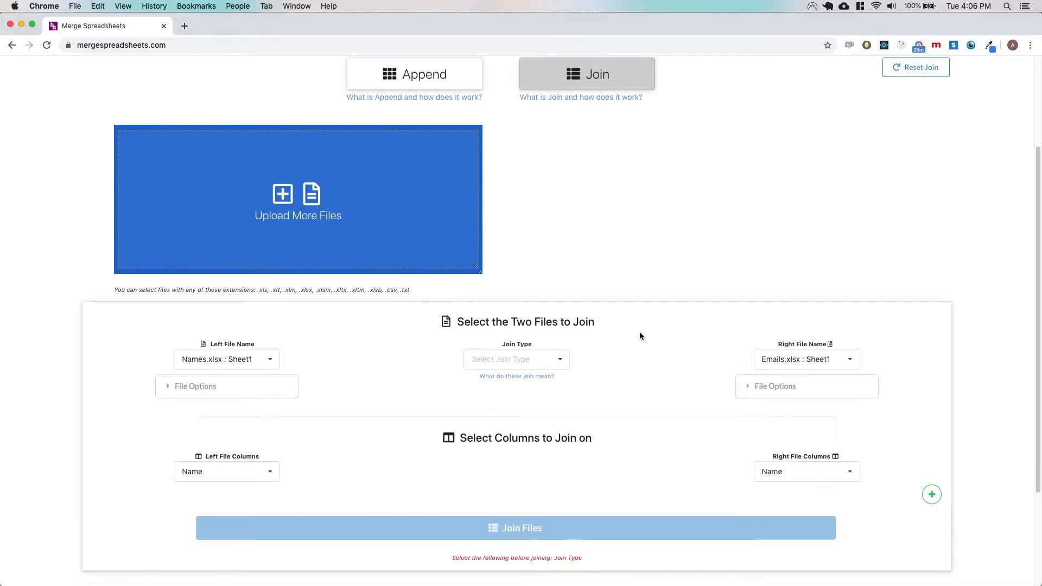
scroll(621, 326, down, 1)
click(559, 323)
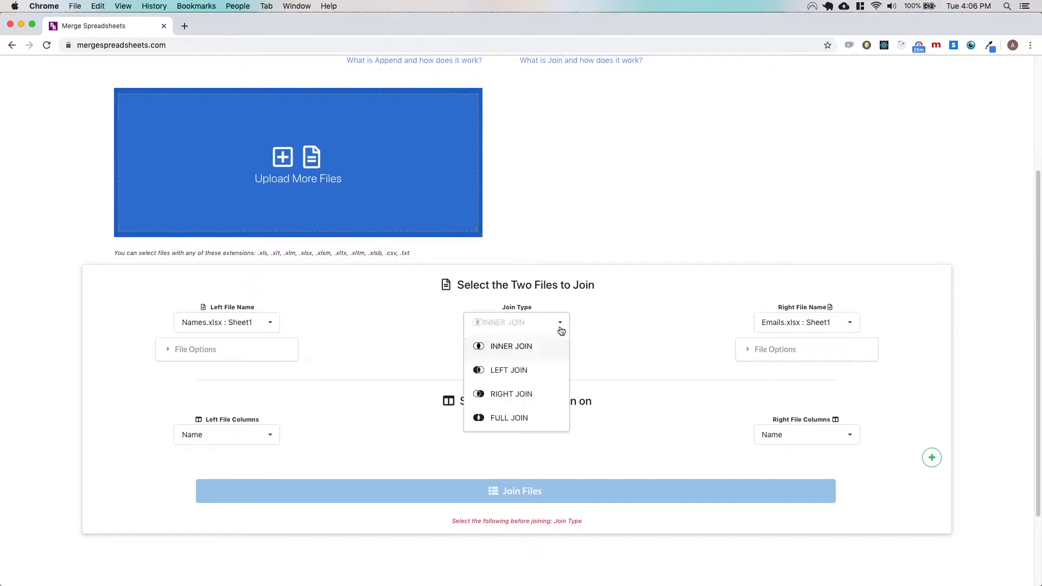
click(551, 348)
scroll(597, 331, down, 5)
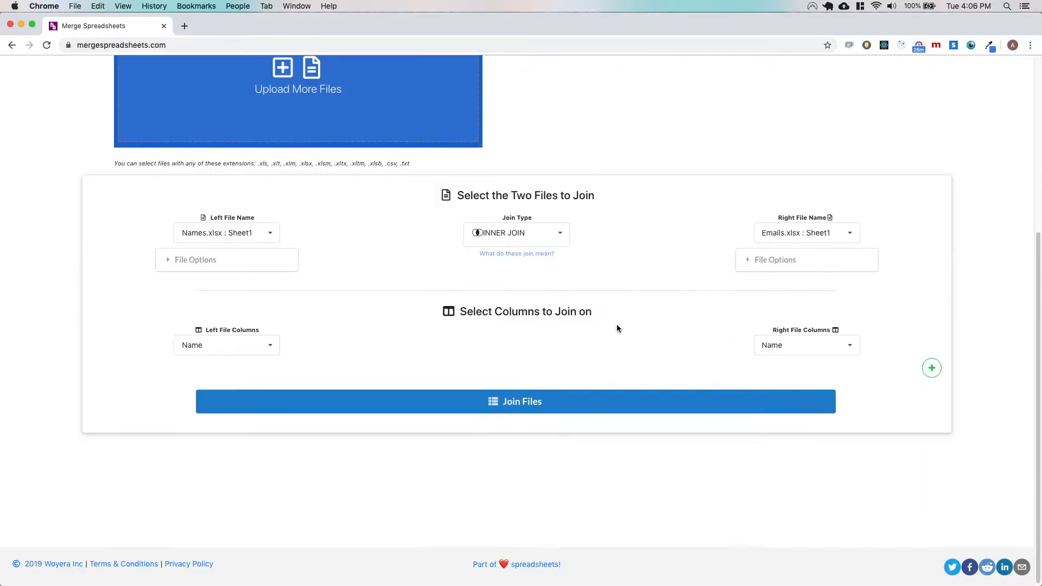
click(546, 400)
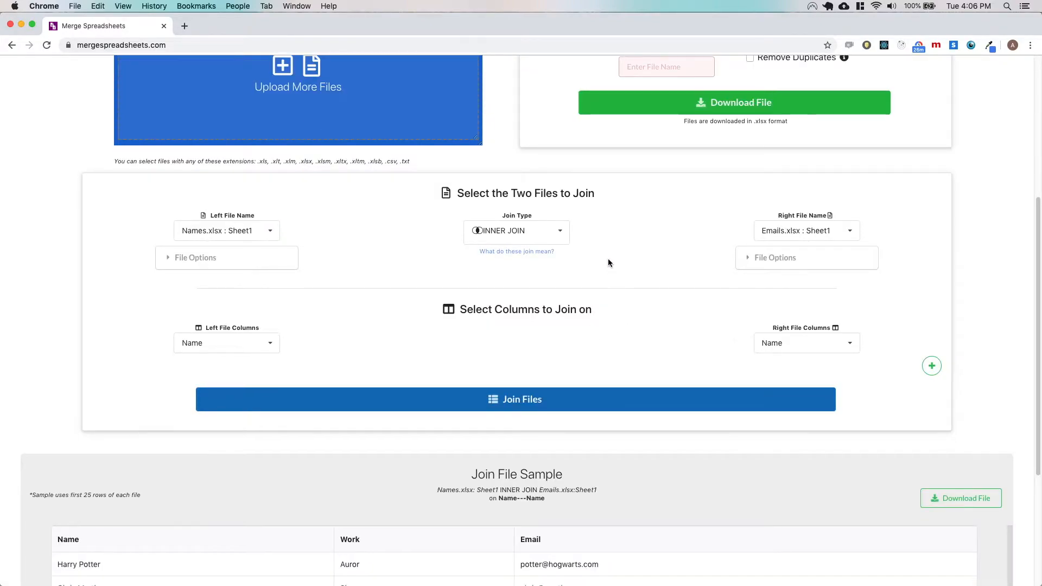
scroll(608, 259, down, 2)
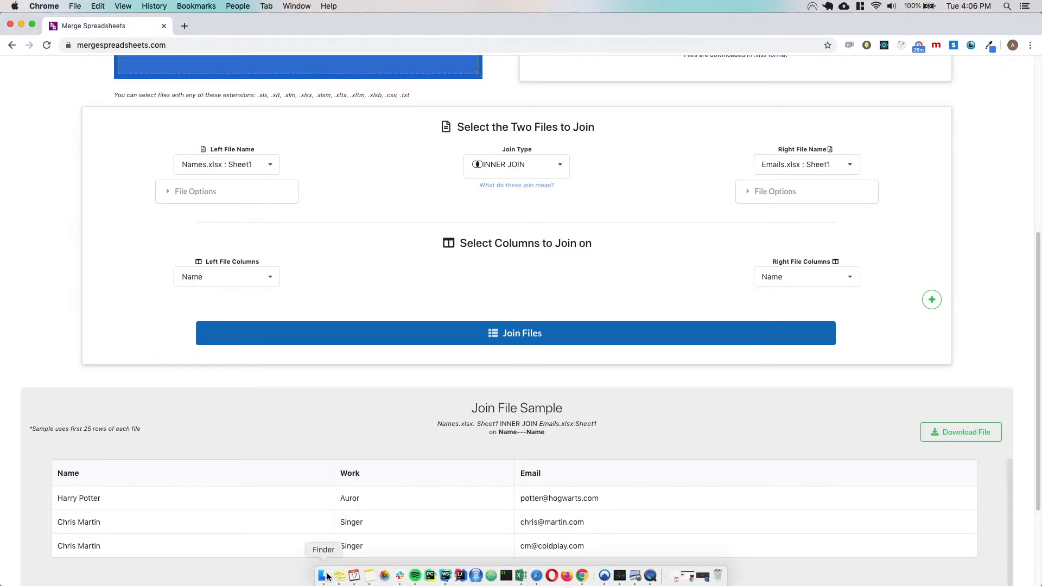
Step: Switch to Finder, open Names.xlsx and Emails.xlsx from the Desktop in Excel, and place their windows side by side
click(328, 577)
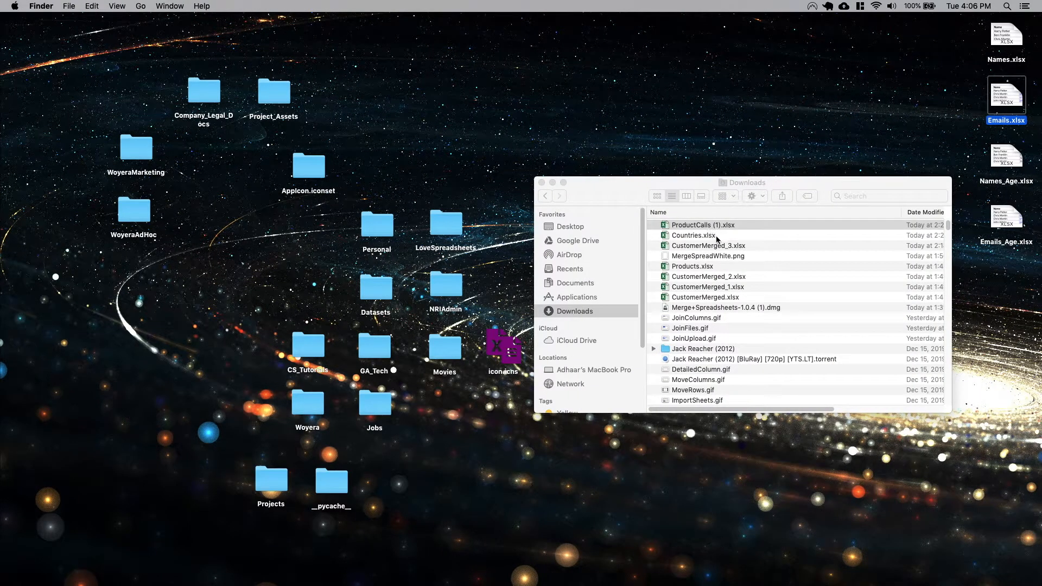
click(570, 227)
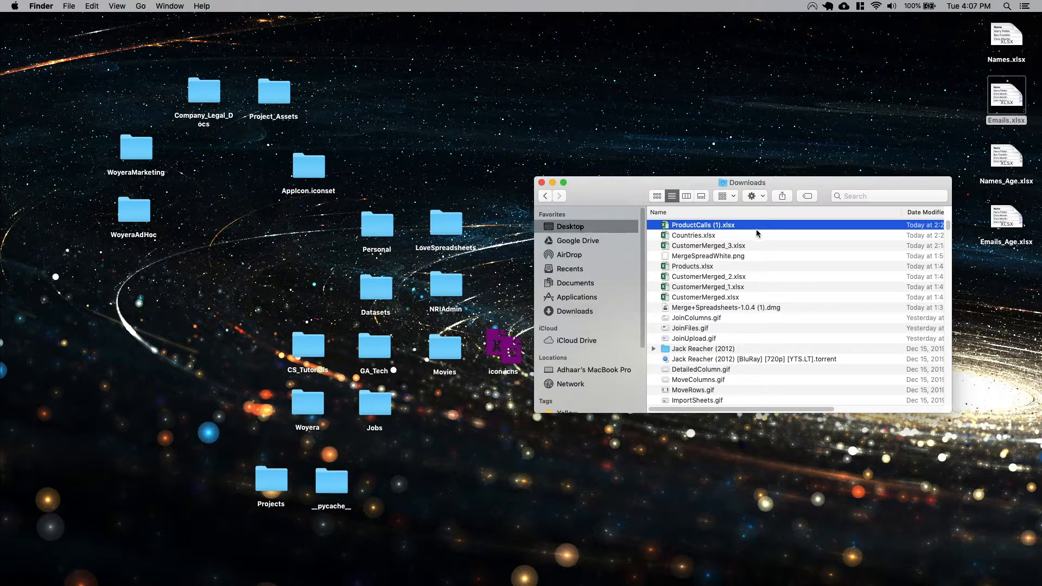
double_click(700, 256)
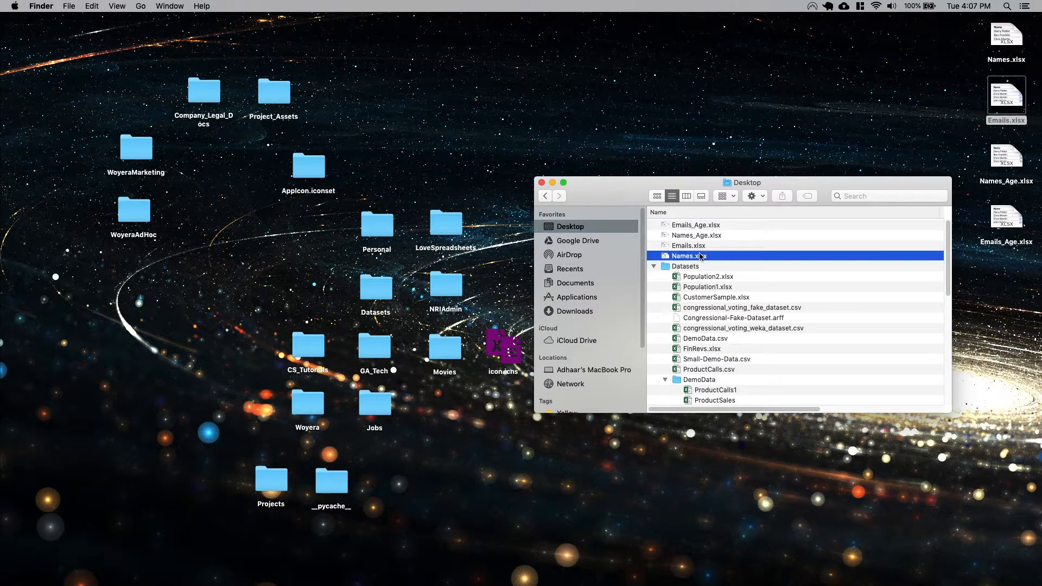
click(713, 246)
double_click(713, 246)
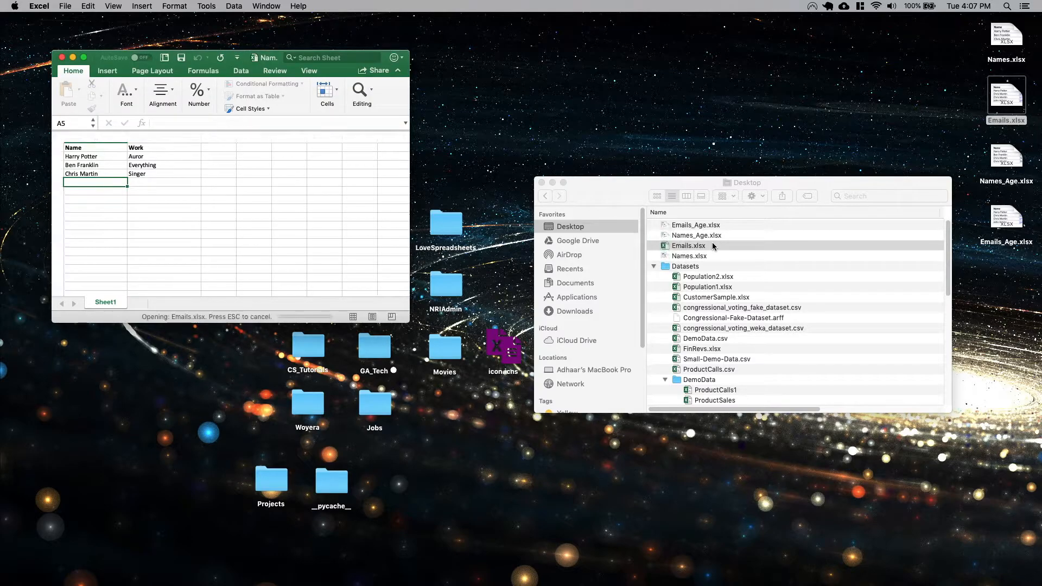
drag(345, 71, 667, 56)
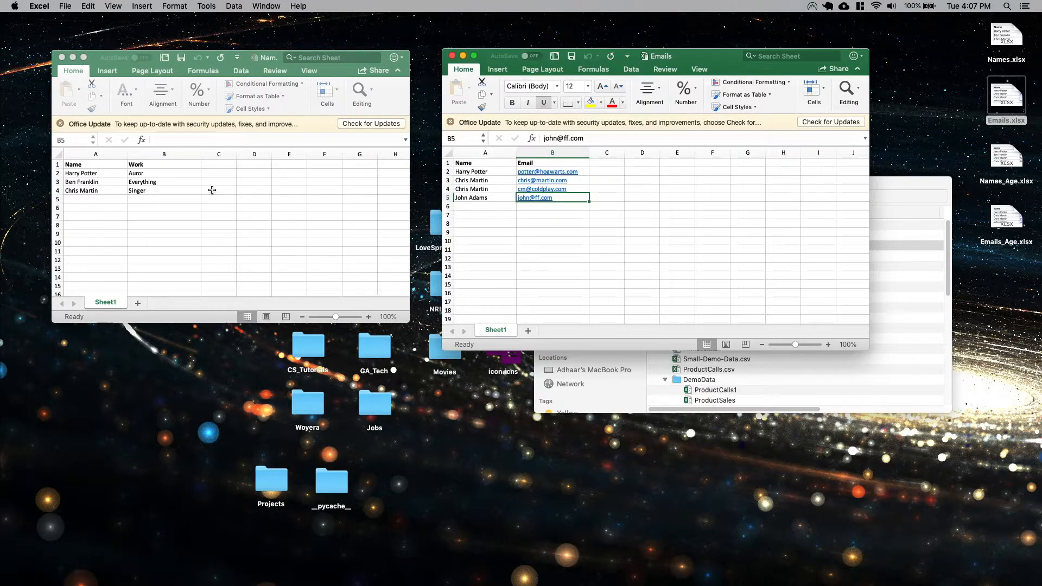
Step: Compare the entries in the Name columns of the Names and Emails workbooks
click(107, 181)
click(94, 174)
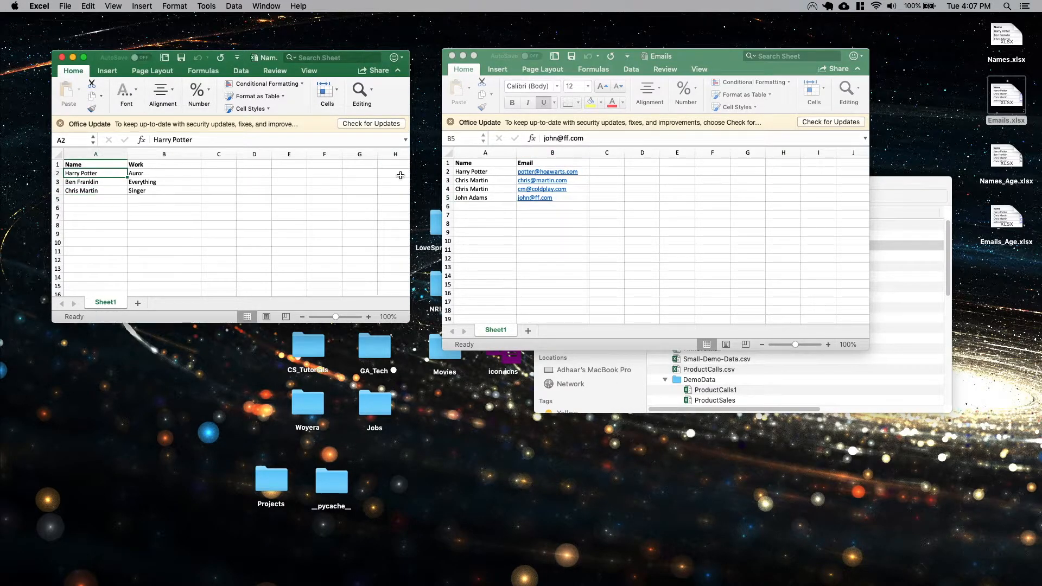
click(487, 172)
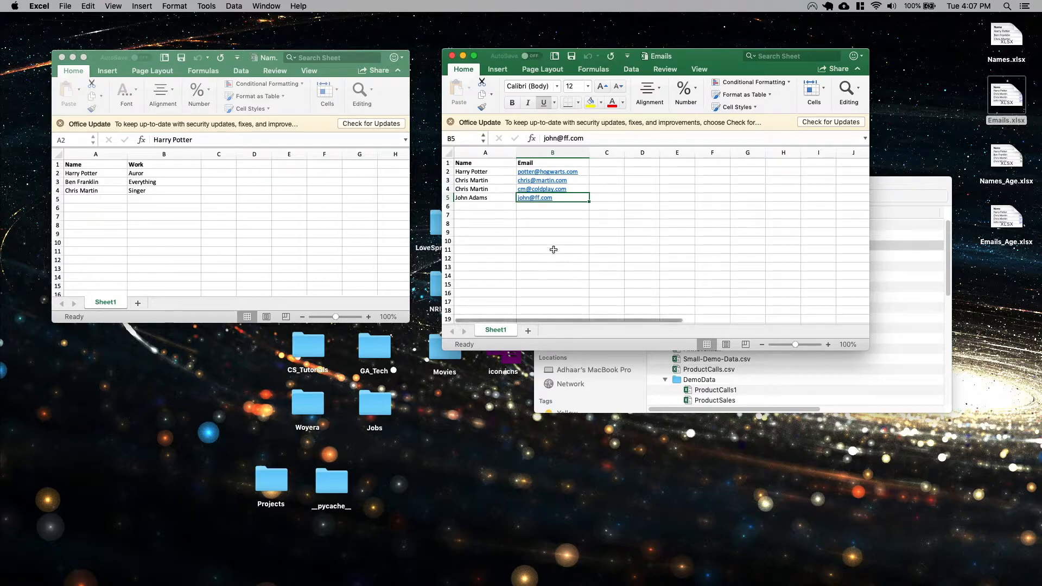
click(97, 193)
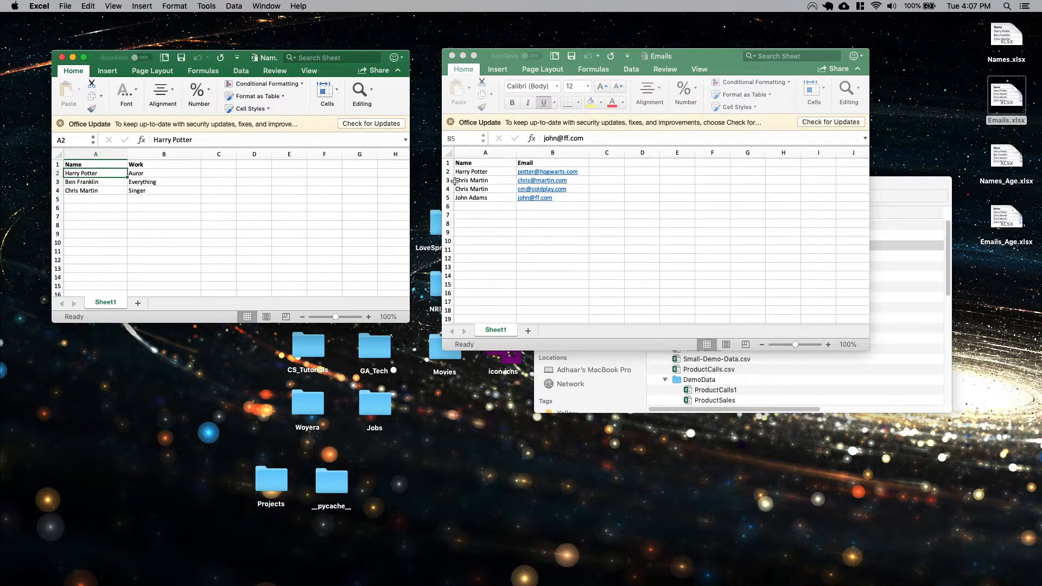
click(103, 199)
Step: Switch back to Chrome, check the join sample, and download the merged file under the name InnerJoin
mouse_move(596, 580)
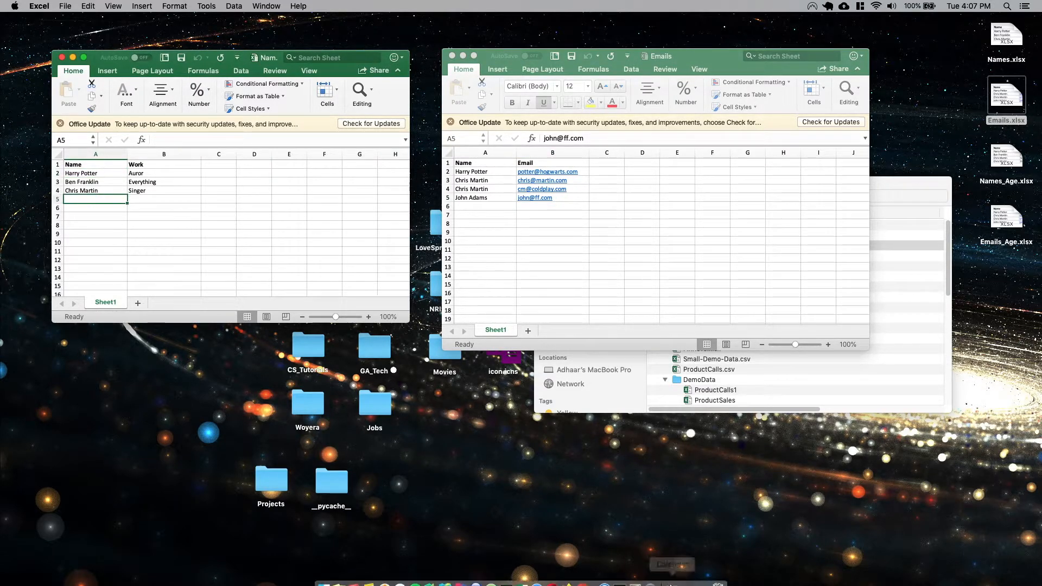
click(583, 576)
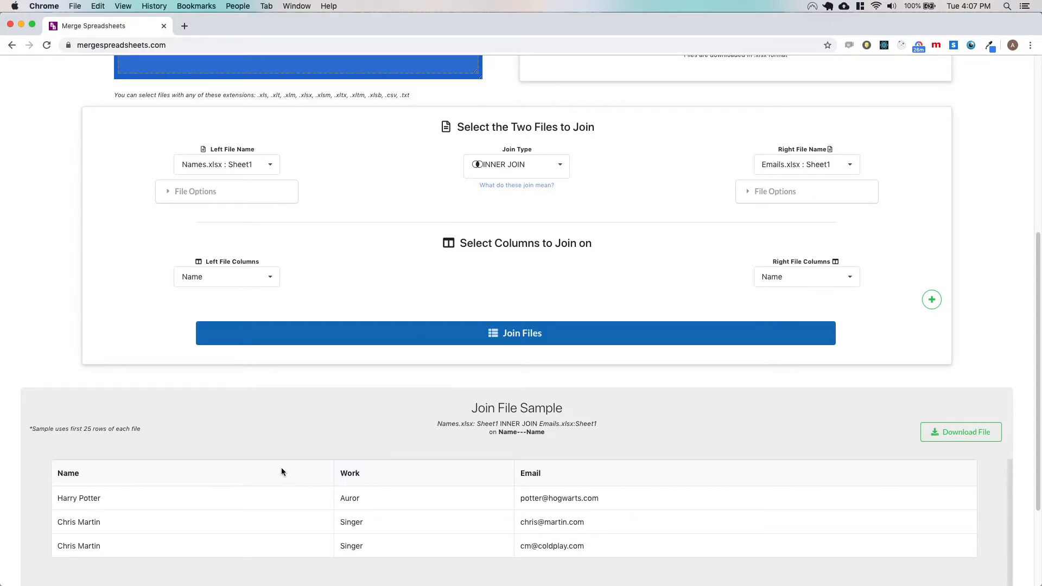
scroll(279, 472, down, 1)
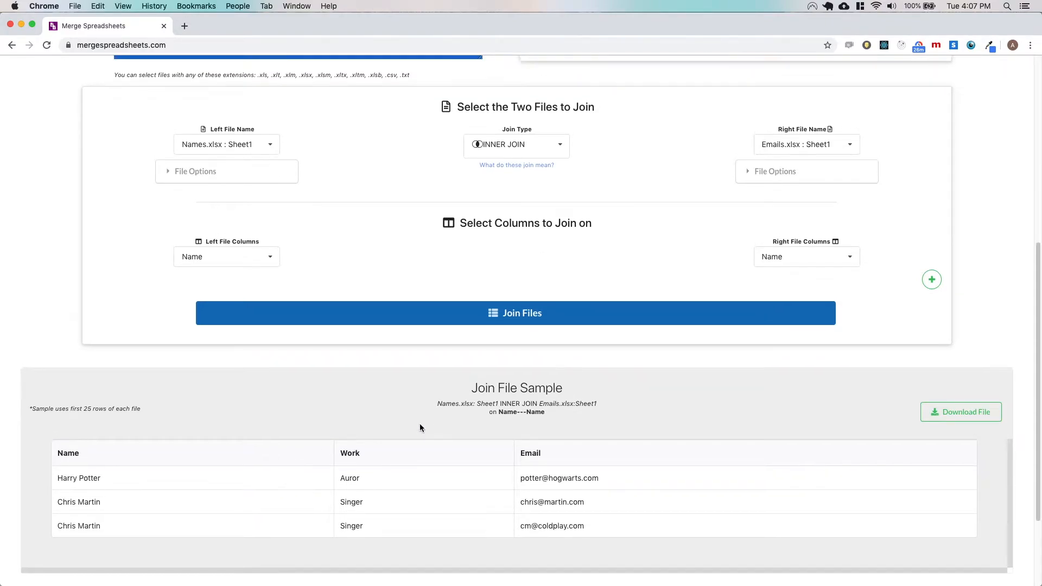
click(949, 412)
click(688, 332)
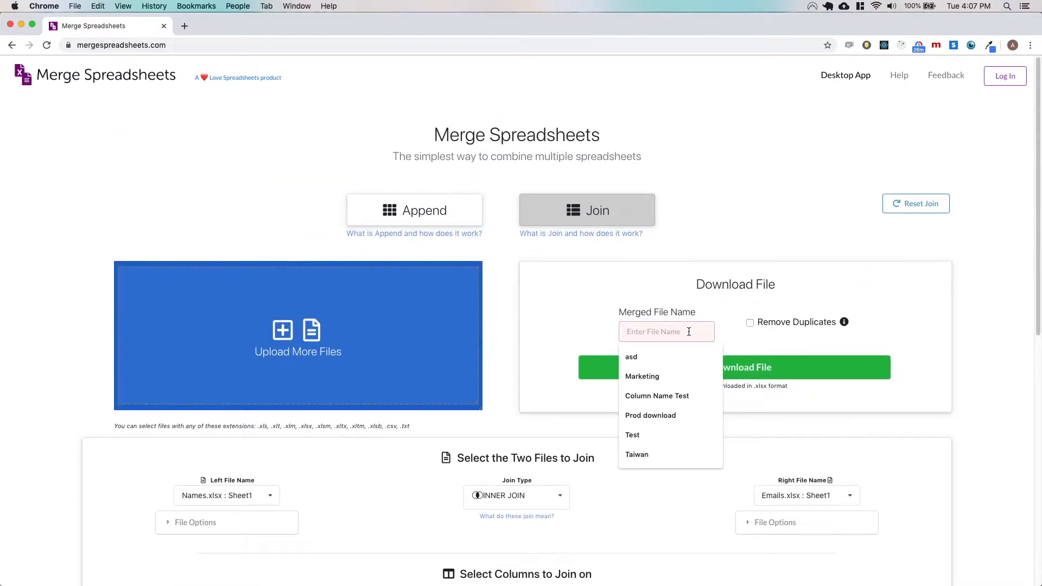
text(InnerJoin)
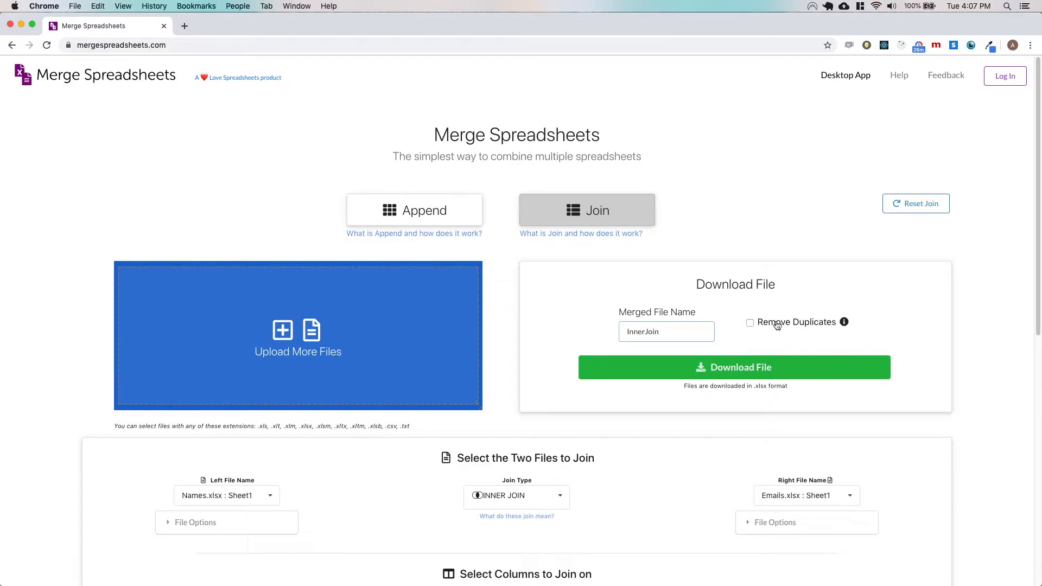
click(782, 382)
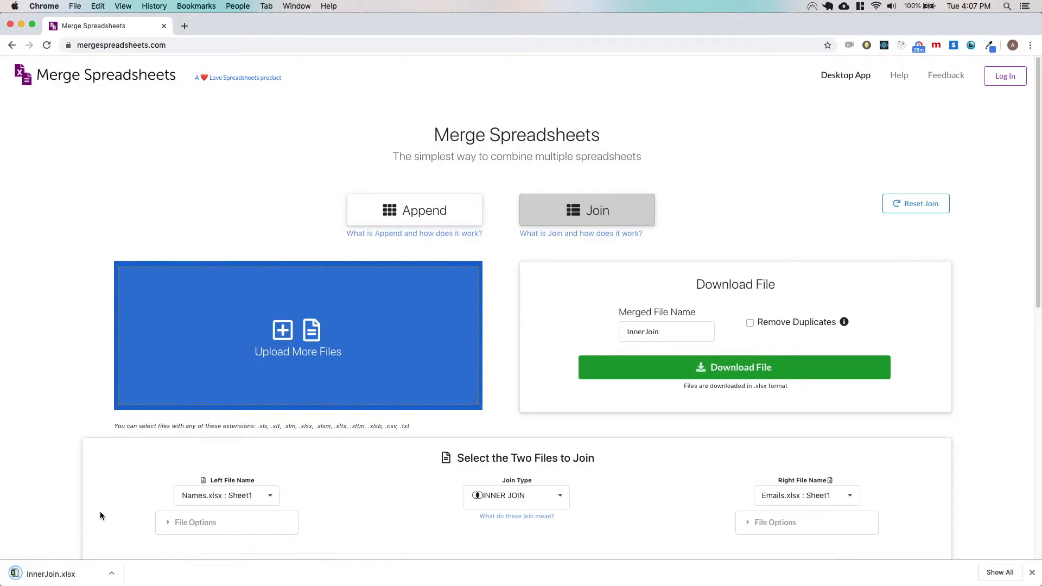
Step: Open the downloaded InnerJoin.xlsx in Excel to inspect the joined rows, and close it
click(55, 572)
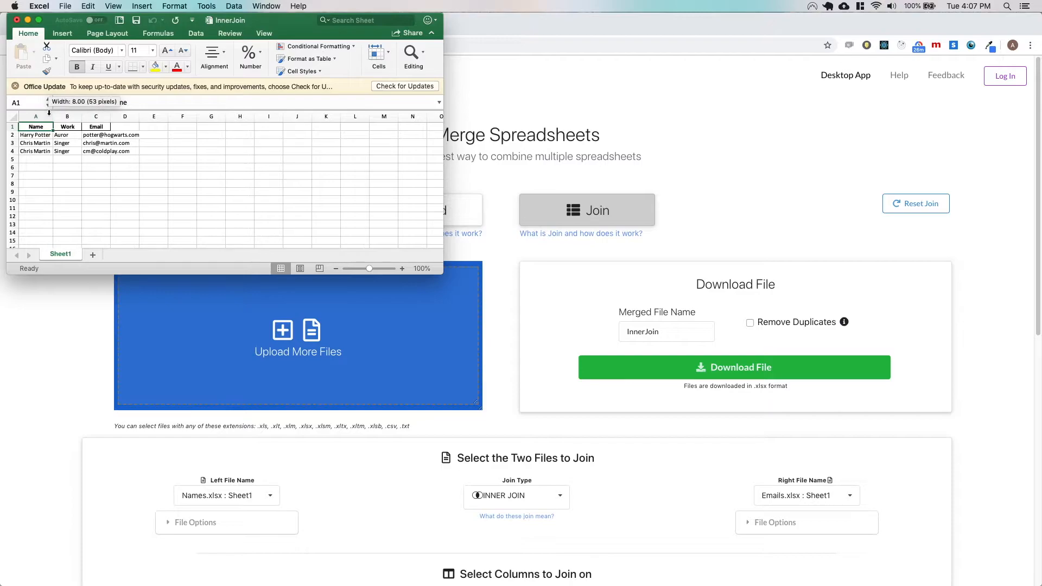
click(16, 19)
click(209, 96)
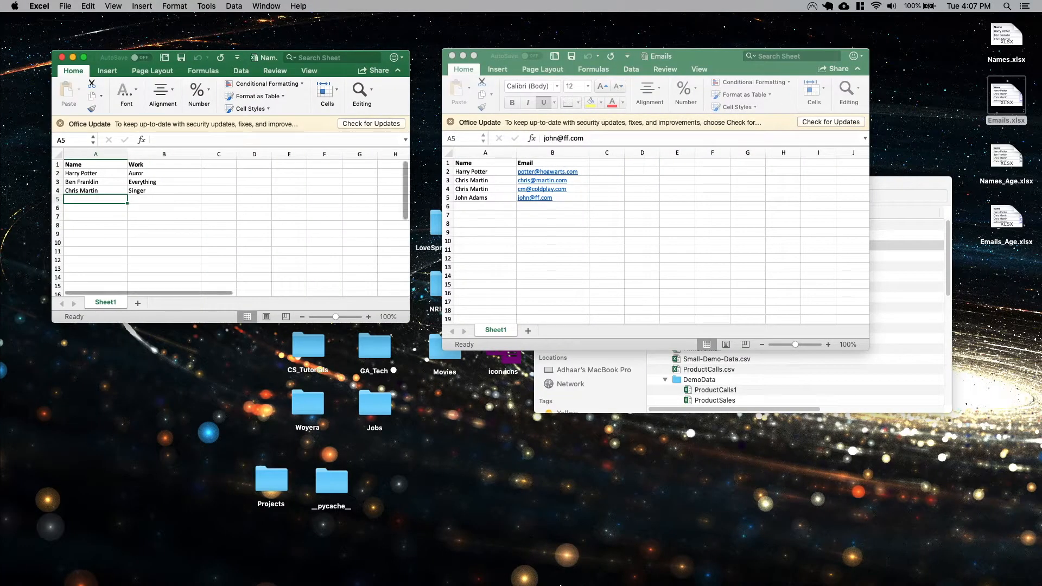
Step: Switch back to Chrome and change the join type for Names.xlsx and Emails.xlsx to LEFT JOIN
click(524, 569)
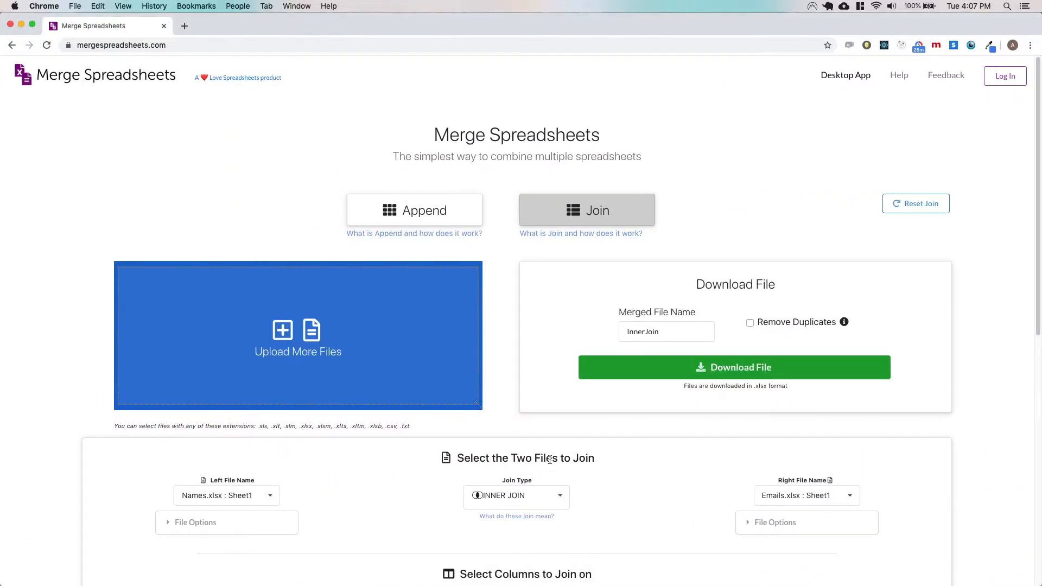
scroll(550, 460, down, 5)
click(517, 286)
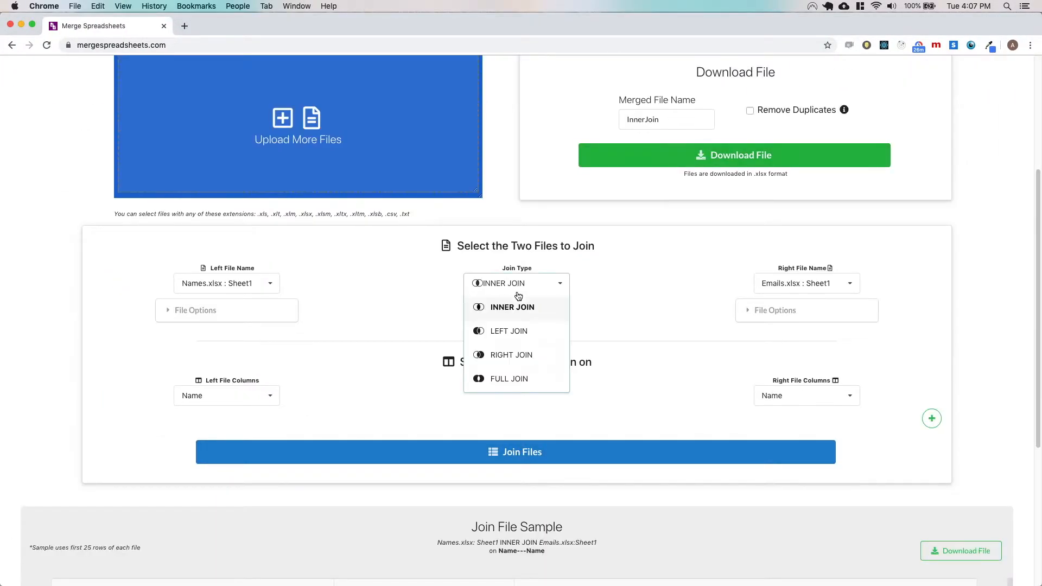
click(510, 331)
scroll(393, 297, down, 3)
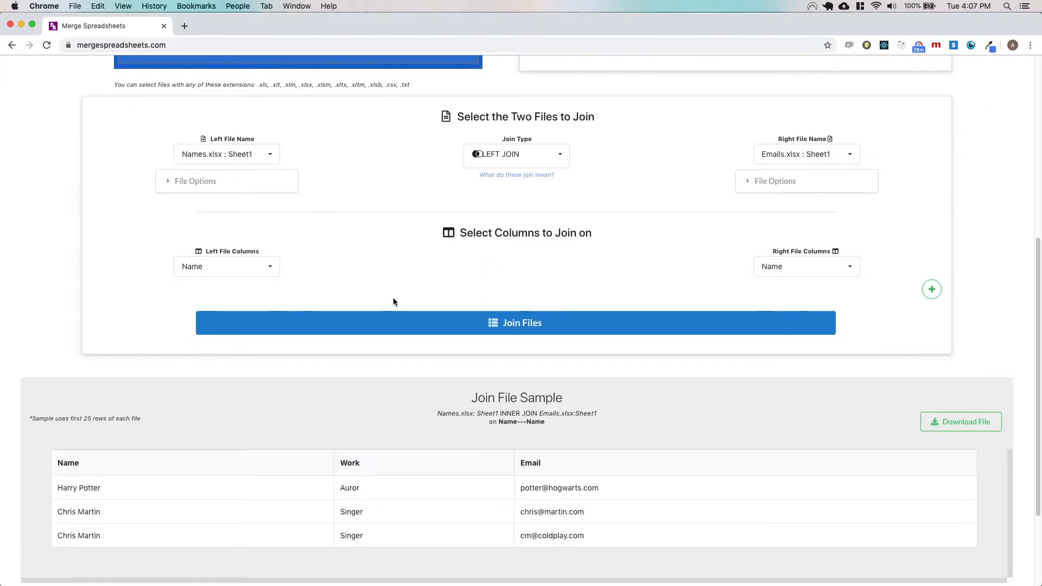
Step: Review the Names and Emails workbooks in Excel, return to Chrome, and run the left join on the Name columns
click(523, 575)
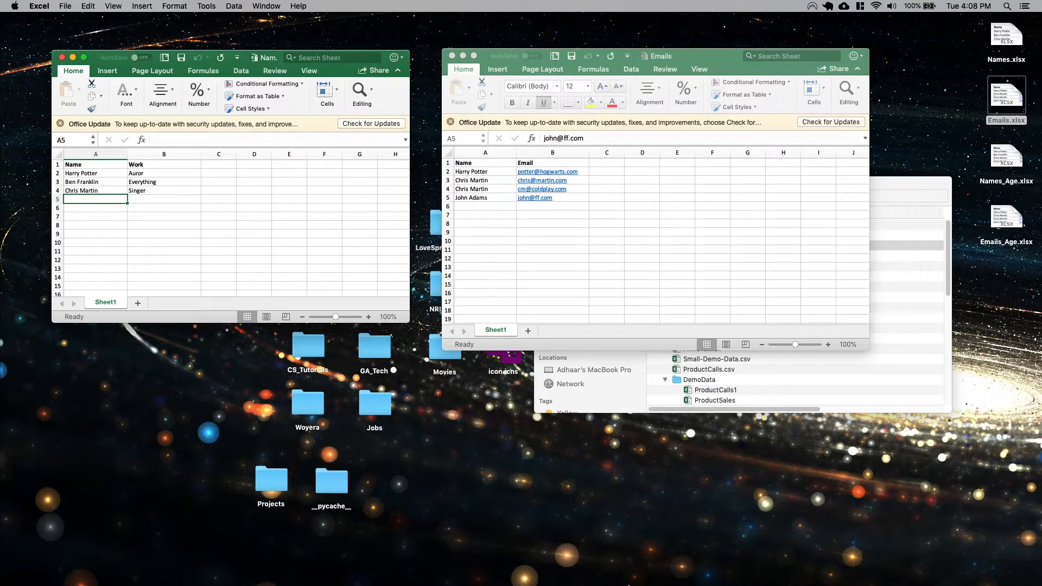
mouse_move(620, 578)
click(583, 577)
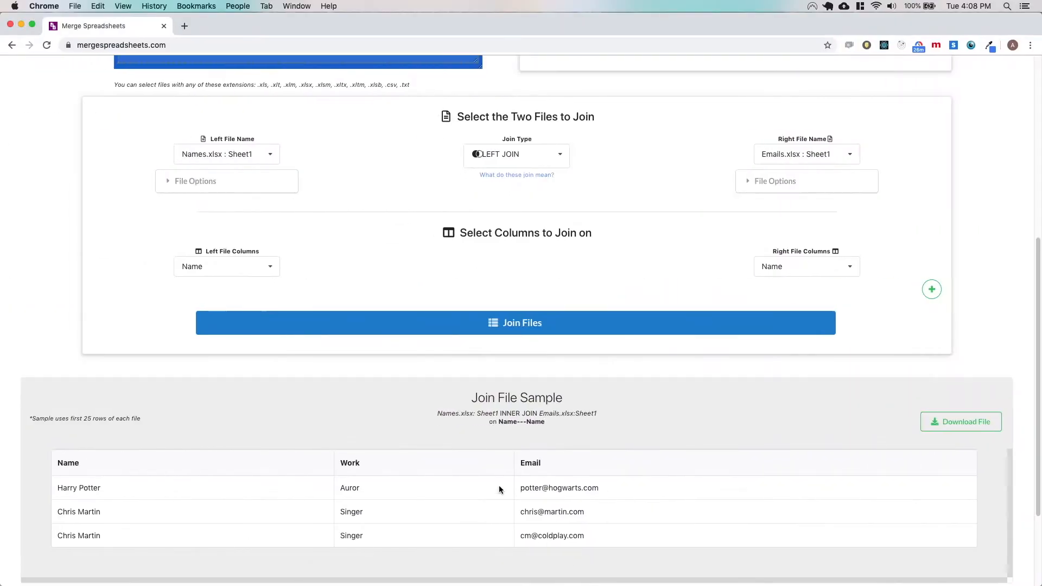
click(539, 335)
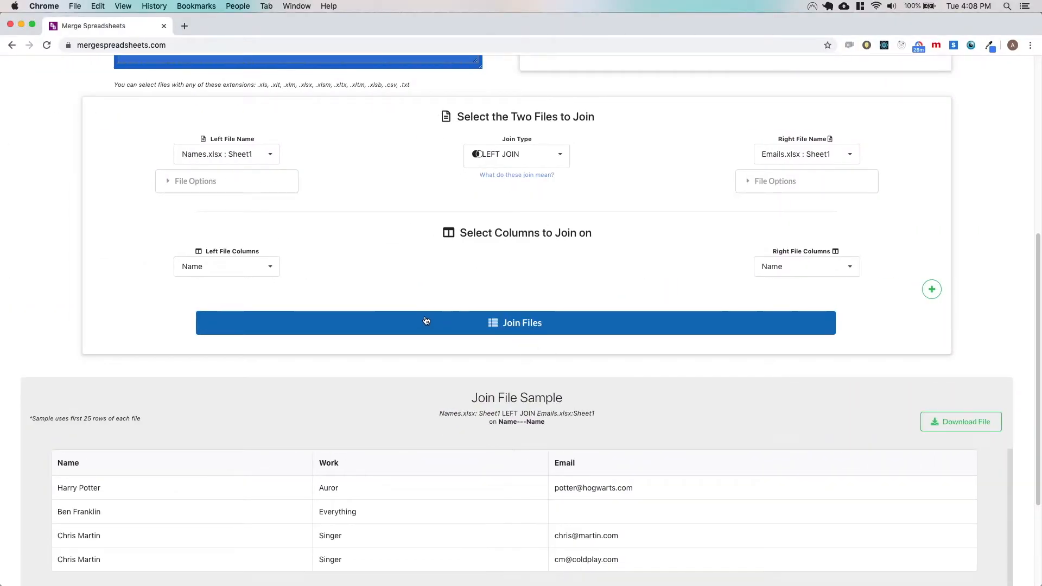
Step: Examine the left join sample for the row whose name exists only in Names.xlsx
scroll(418, 309, down, 1)
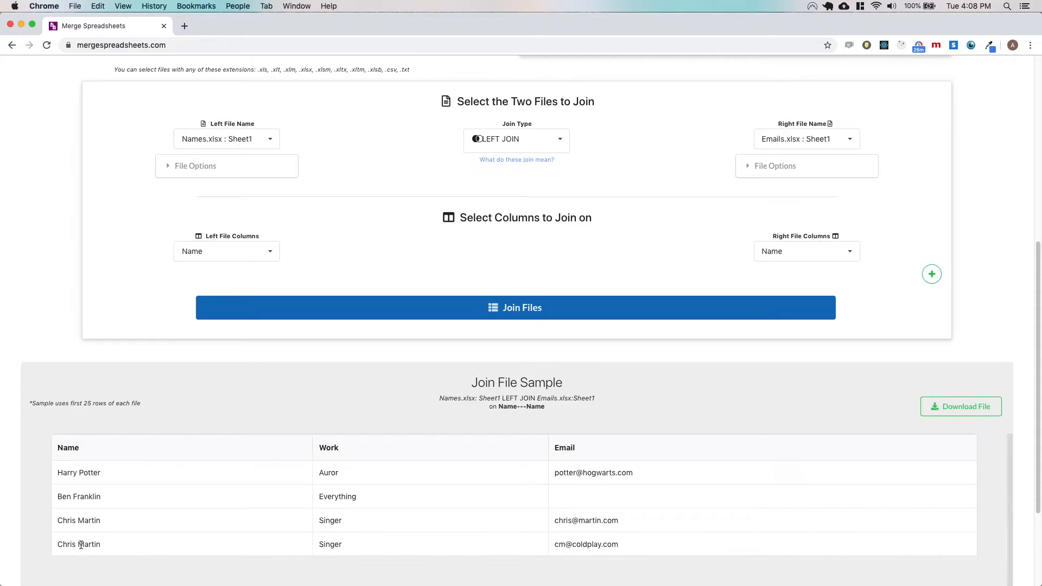
drag(58, 499, 107, 497)
click(107, 497)
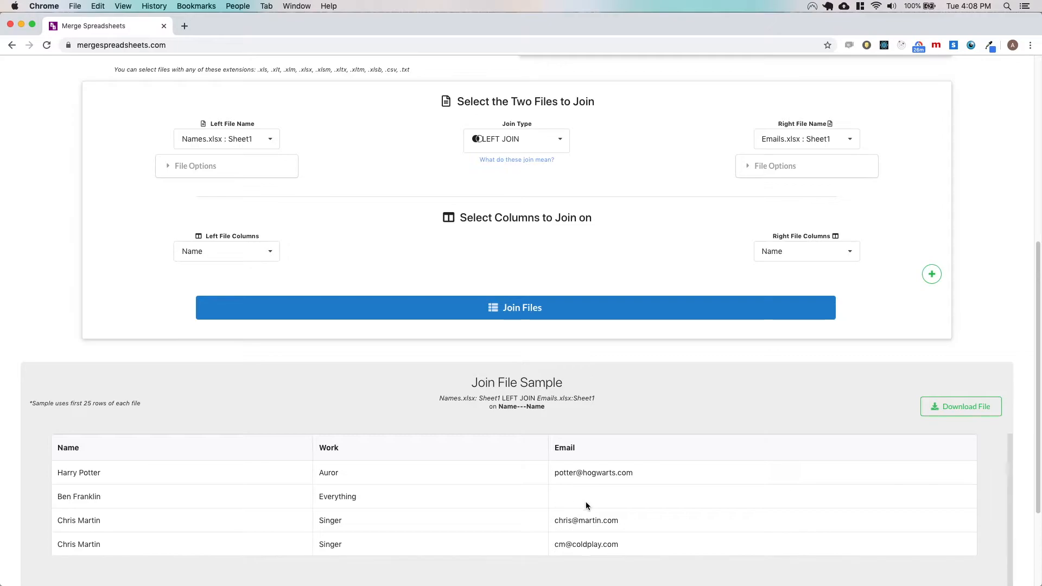
Step: Change the join type to RIGHT JOIN and join the two files
click(544, 147)
click(540, 201)
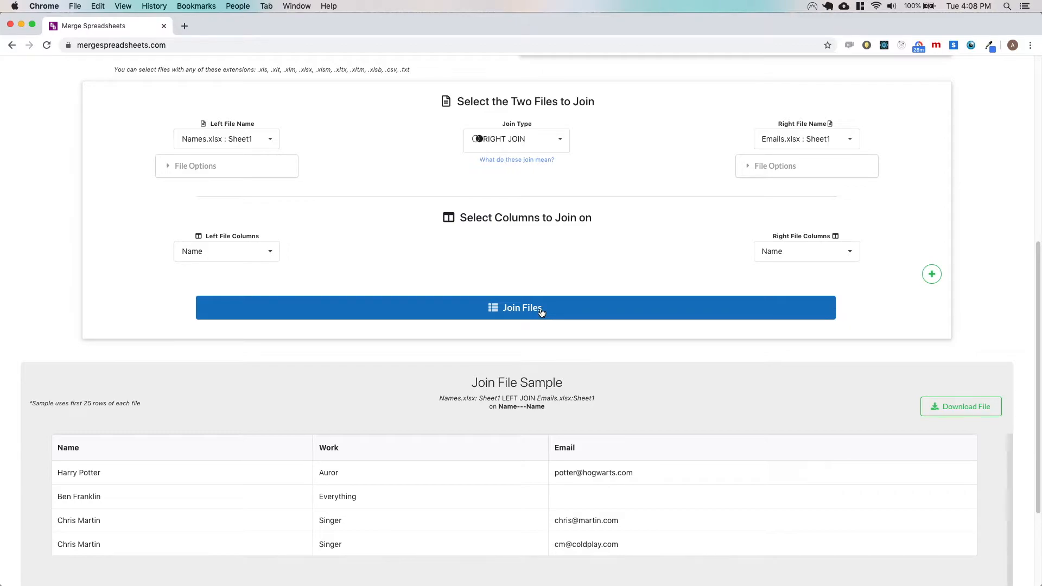
click(541, 310)
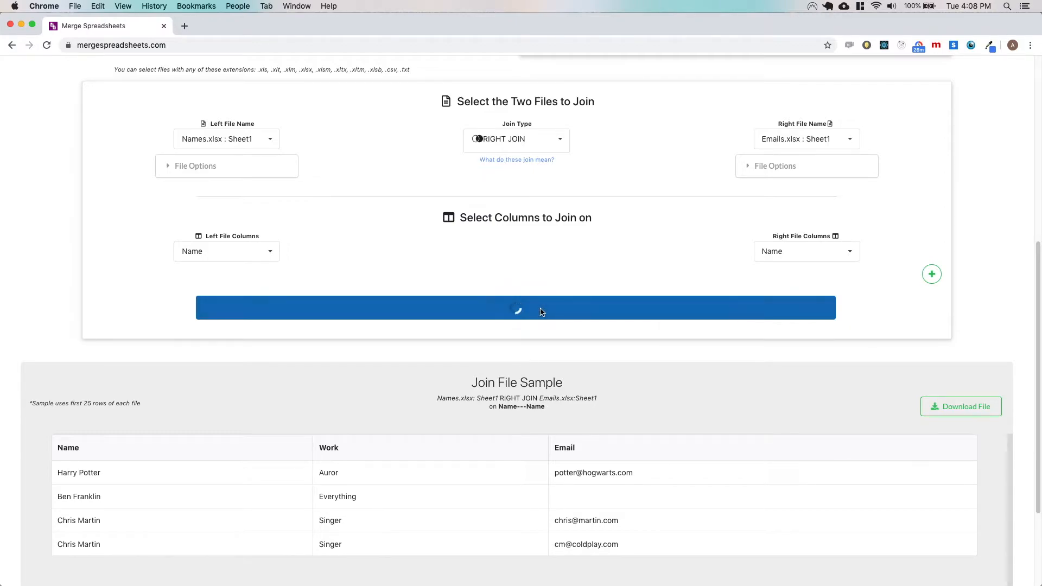
Step: Switch to Excel to check the last name in the Emails workbook, then compare it with the right join sample in Chrome
mouse_move(353, 581)
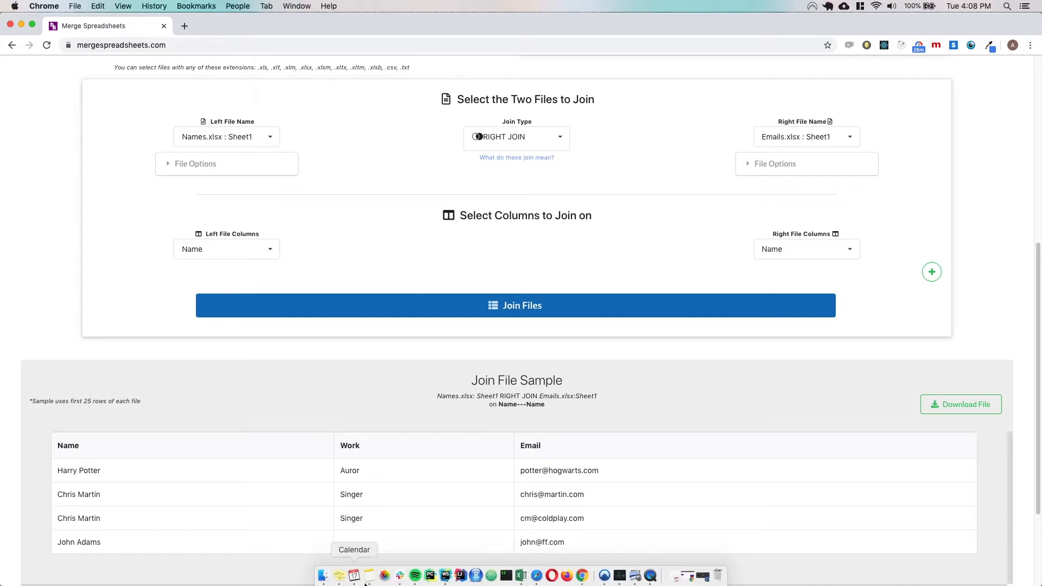
click(519, 576)
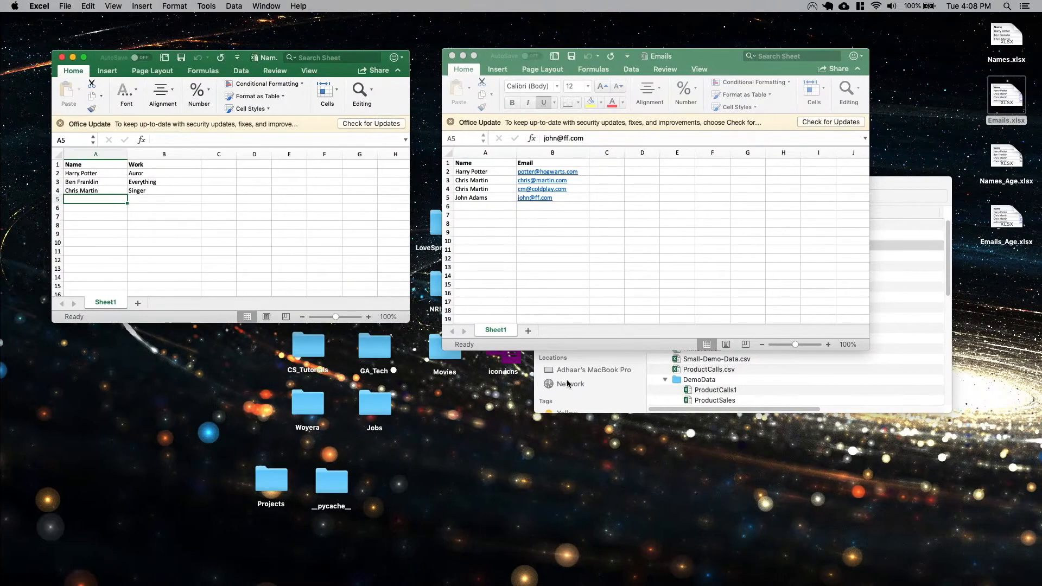
click(486, 200)
click(487, 199)
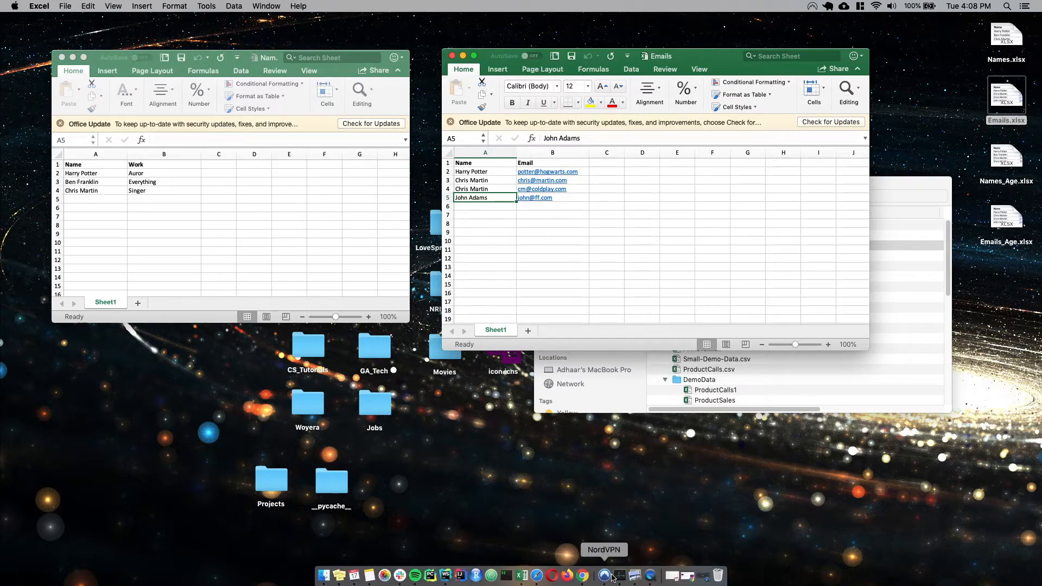
click(584, 577)
scroll(397, 481, down, 1)
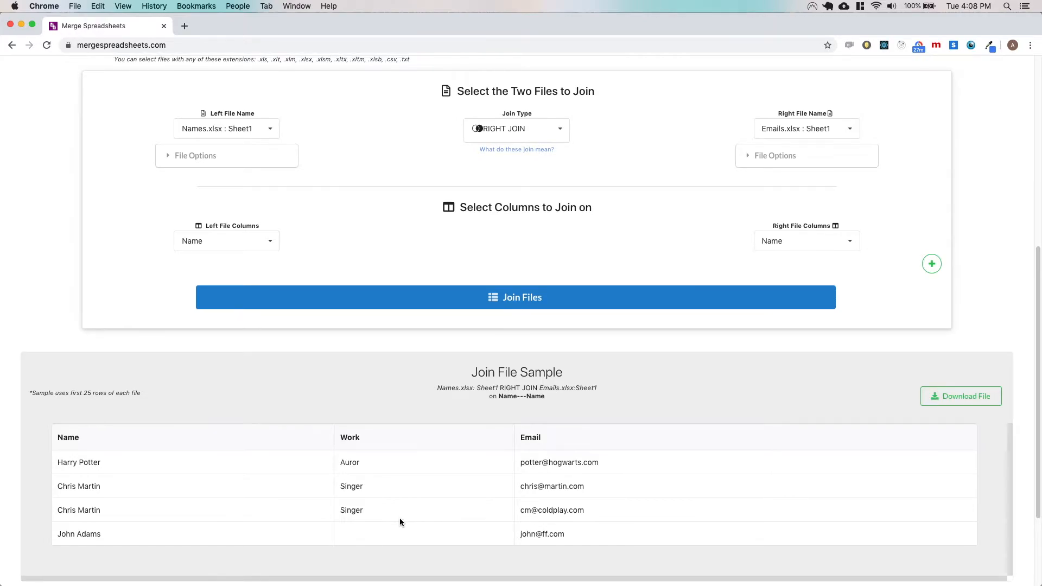
Step: Change the join type to FULL JOIN and join the two files
scroll(400, 518, up, 1)
click(541, 147)
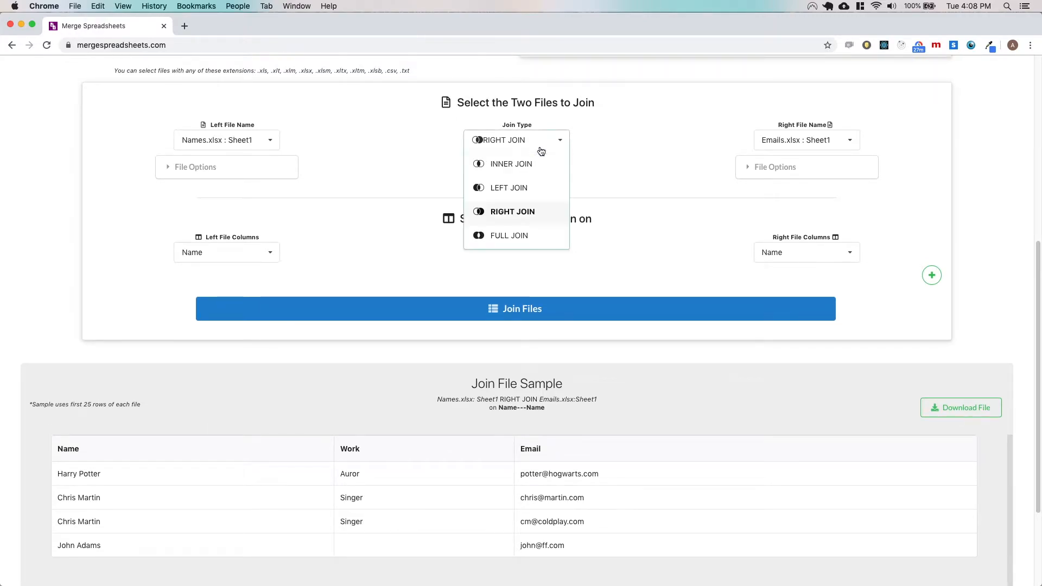
click(535, 236)
mouse_move(484, 585)
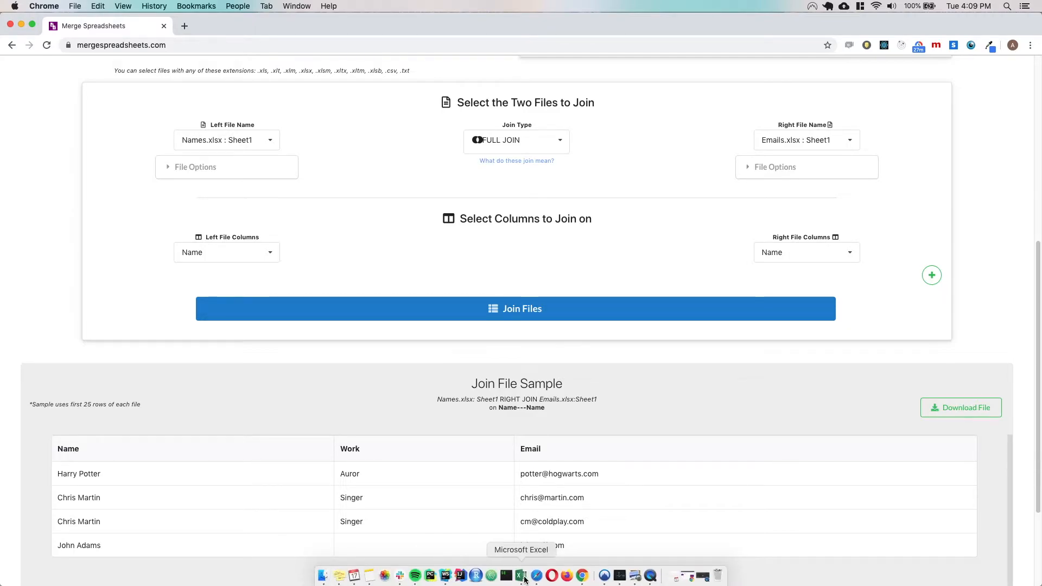
click(526, 310)
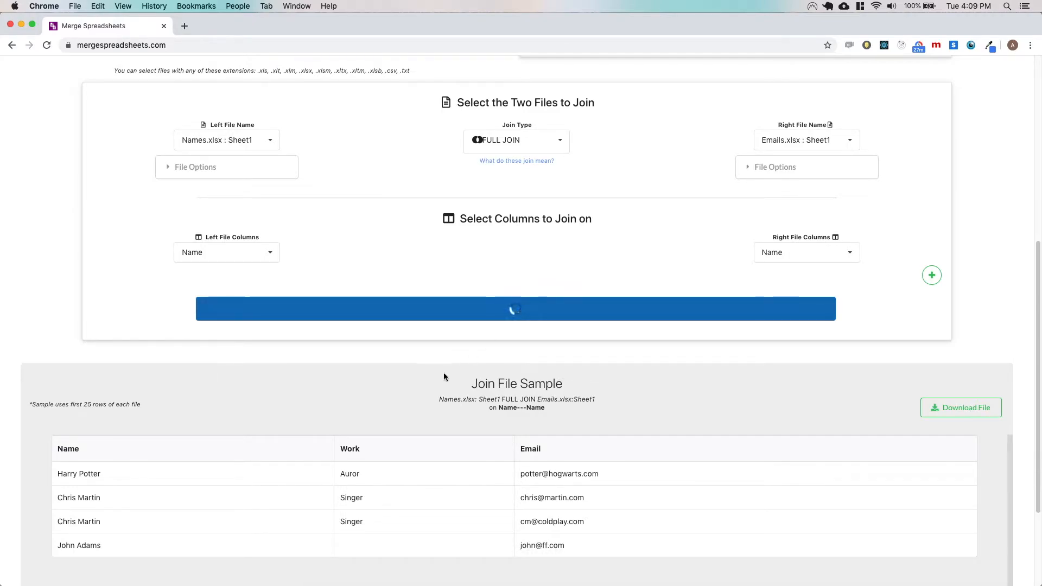
Step: Examine the full join sample, comparing the matched rows with the row that has no email
scroll(411, 364, down, 1)
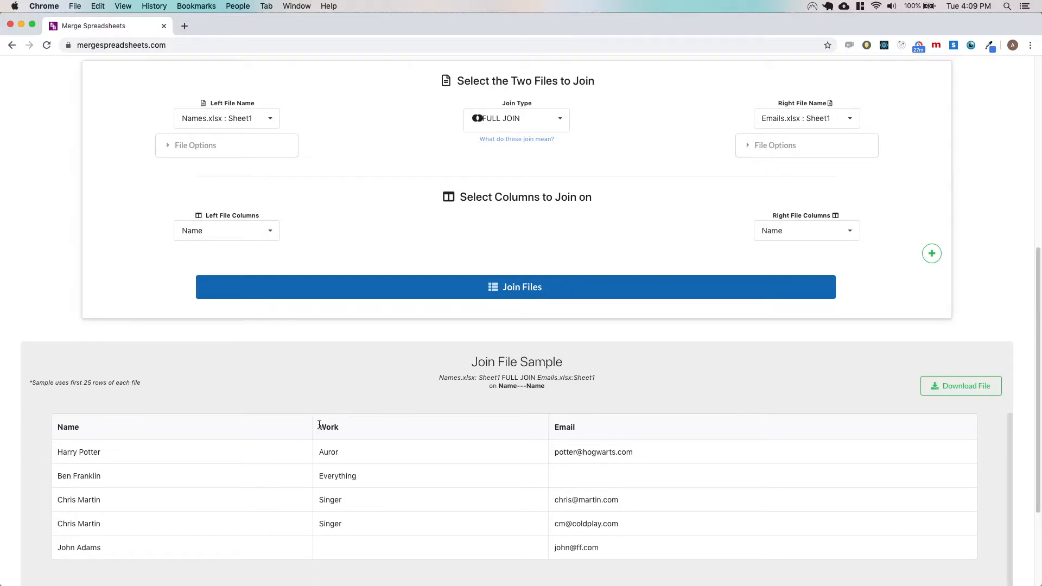
drag(271, 453, 653, 456)
click(429, 459)
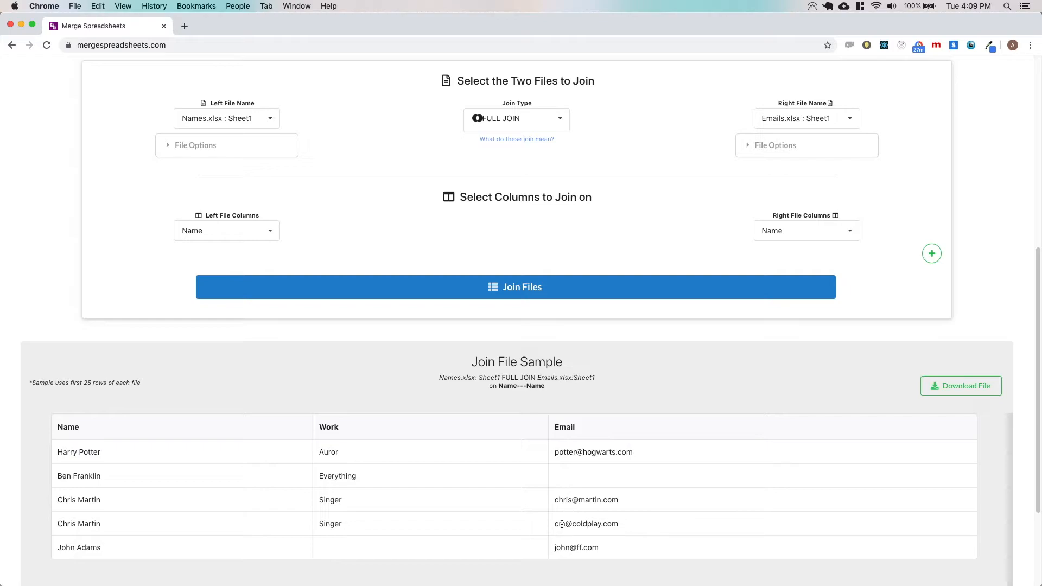
drag(319, 476, 370, 474)
click(359, 462)
Step: Open the explanation of how Join works, view its page of further resources, and close it
scroll(610, 546, up, 3)
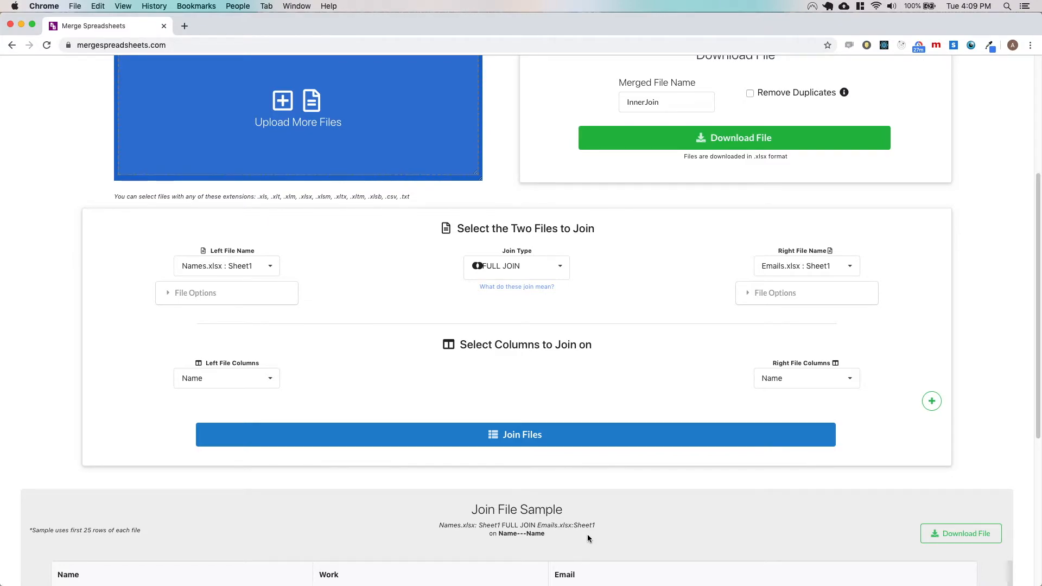
scroll(587, 537, up, 1)
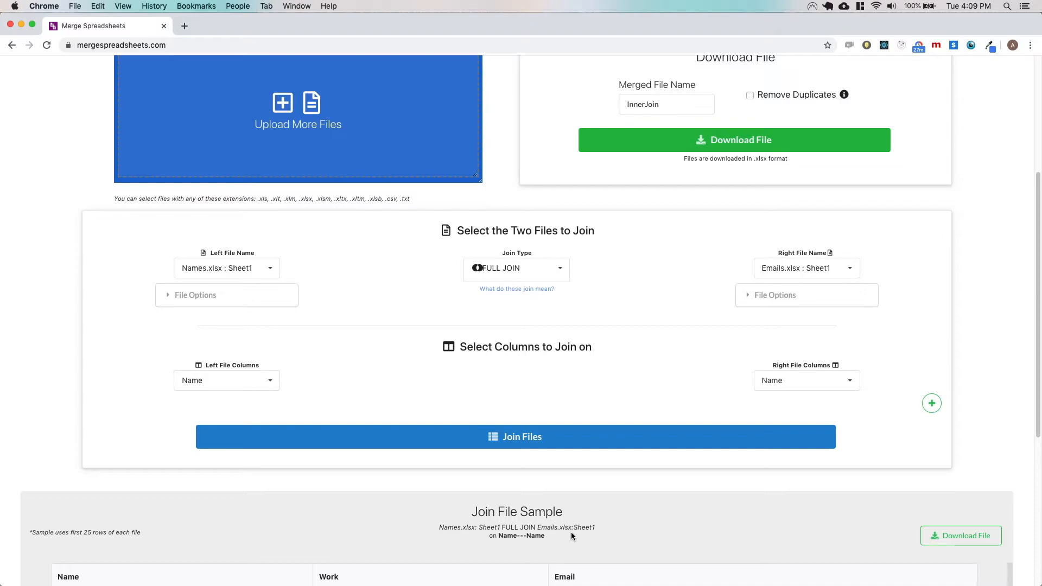
scroll(571, 536, up, 5)
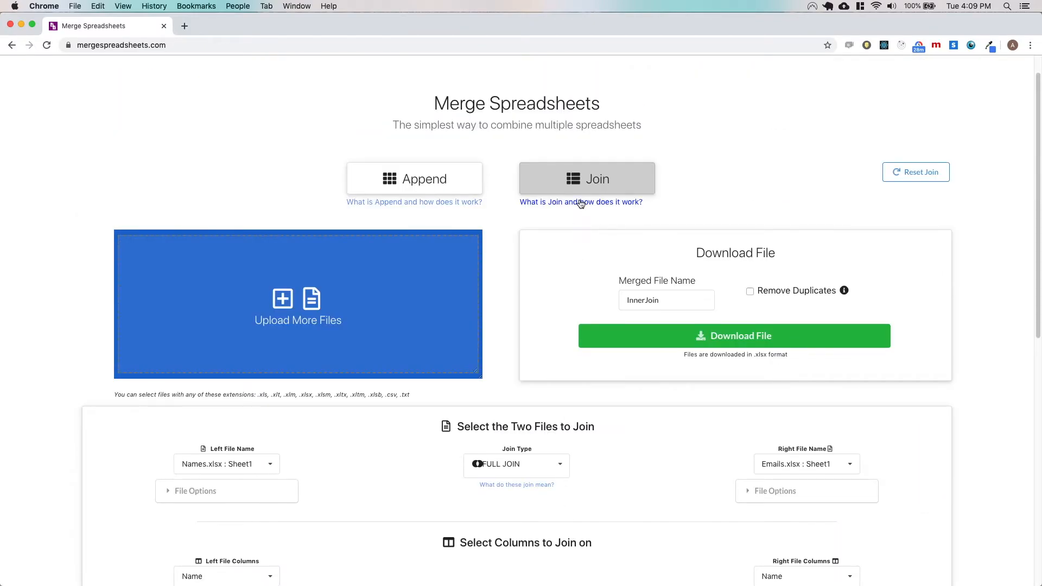
click(581, 202)
click(196, 271)
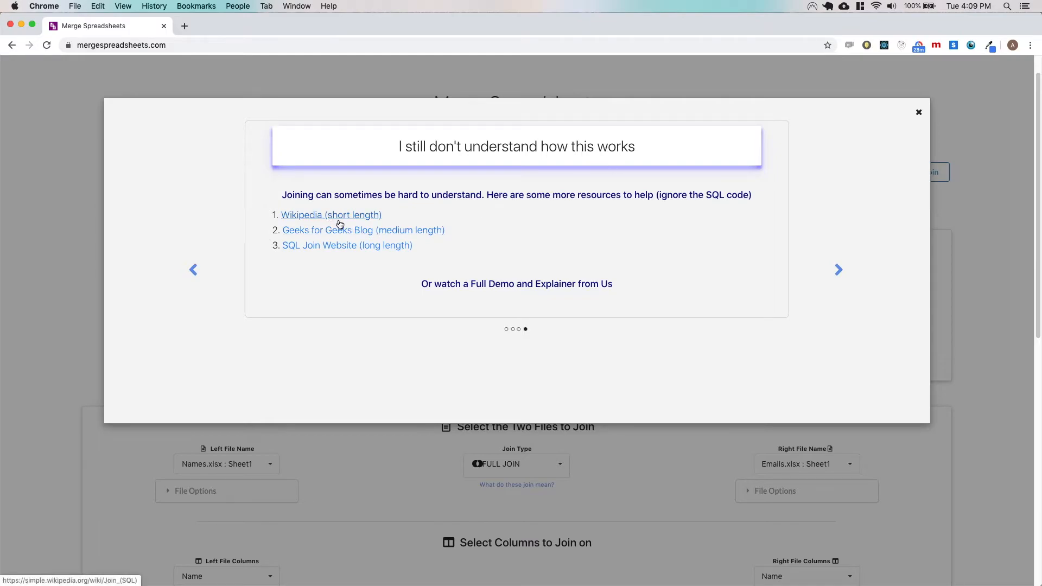
click(919, 113)
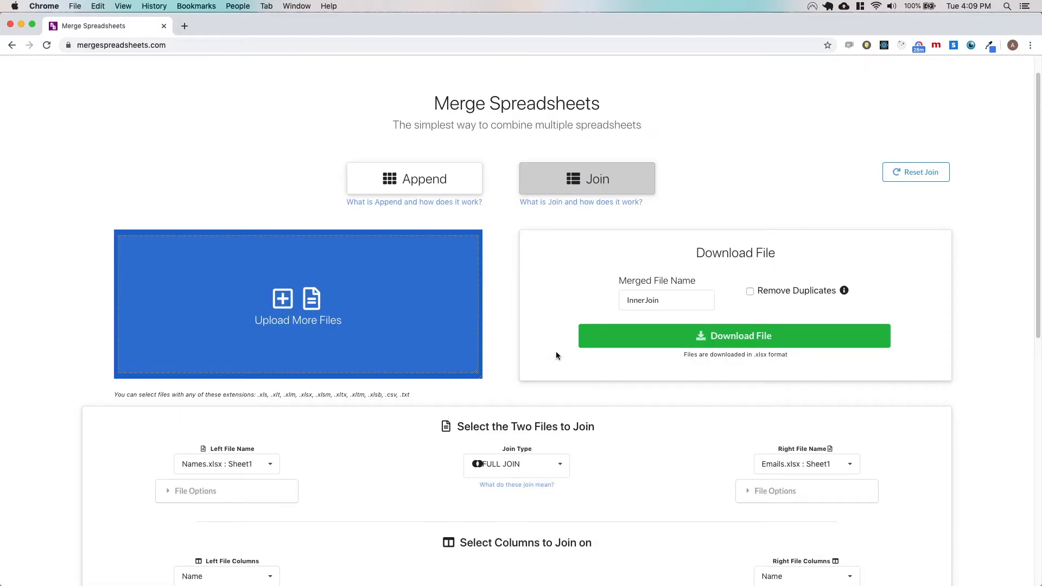
Step: Choose Name as the join column for both files again and check the join description above the sample
scroll(501, 340, down, 5)
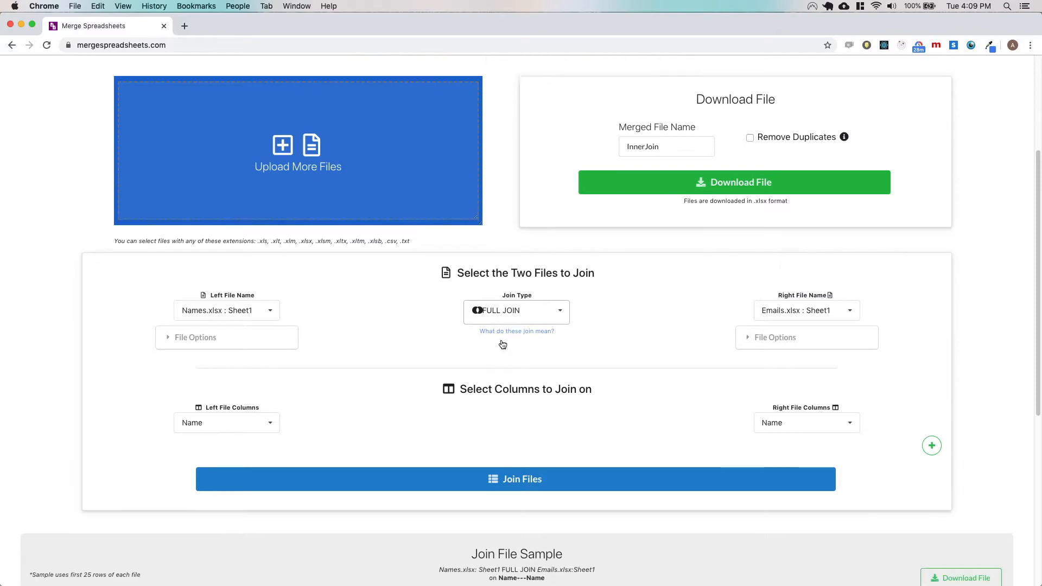
scroll(501, 342, down, 3)
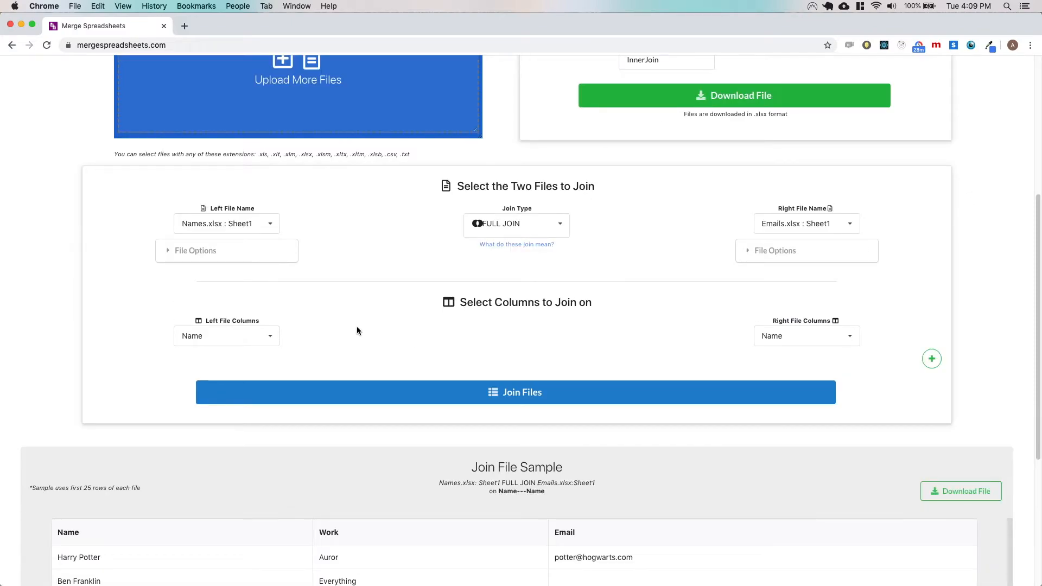
scroll(351, 332, down, 4)
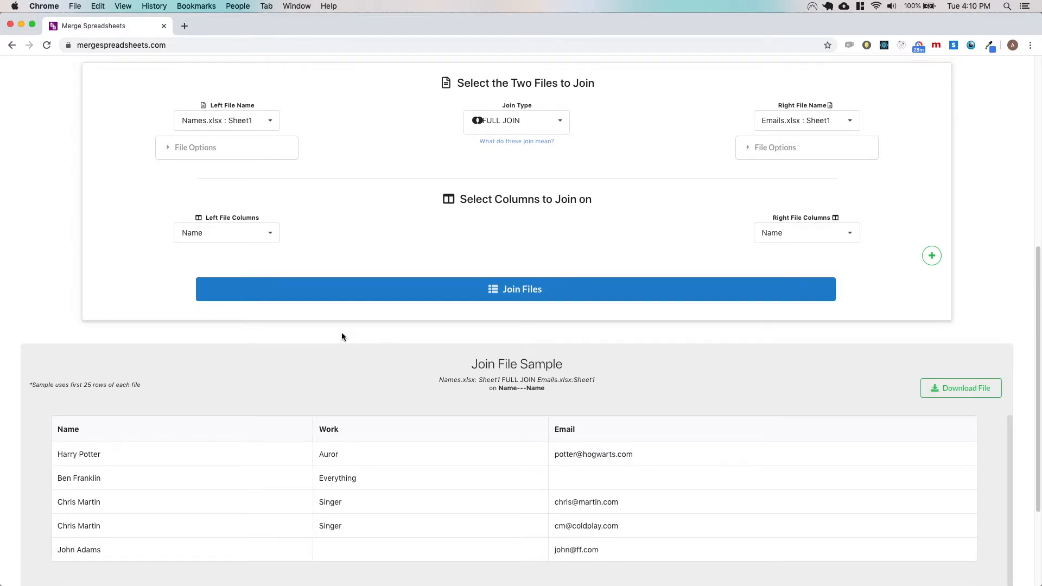
scroll(341, 332, up, 1)
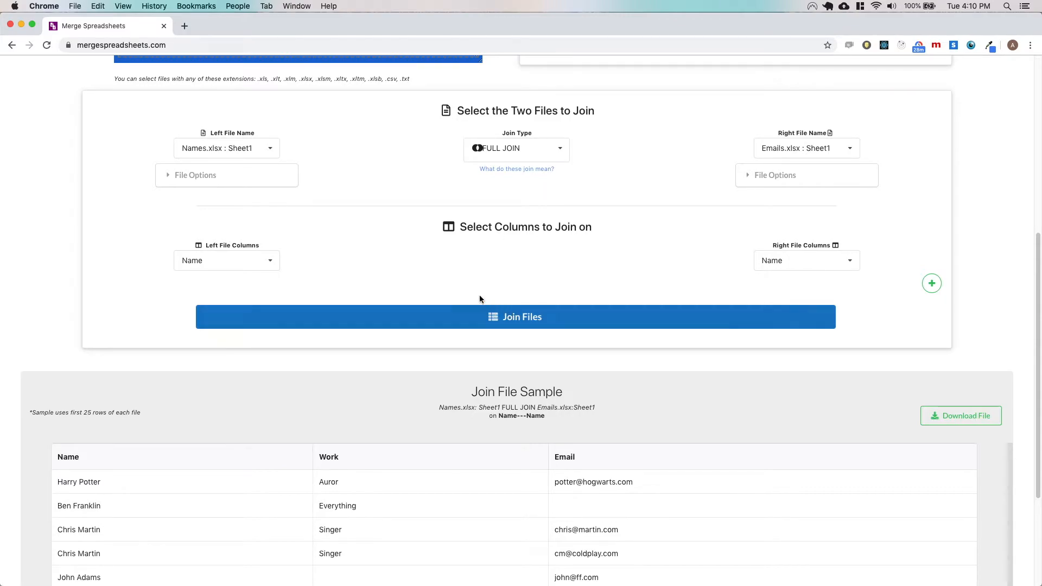
click(790, 260)
click(270, 264)
click(261, 284)
click(781, 267)
click(784, 280)
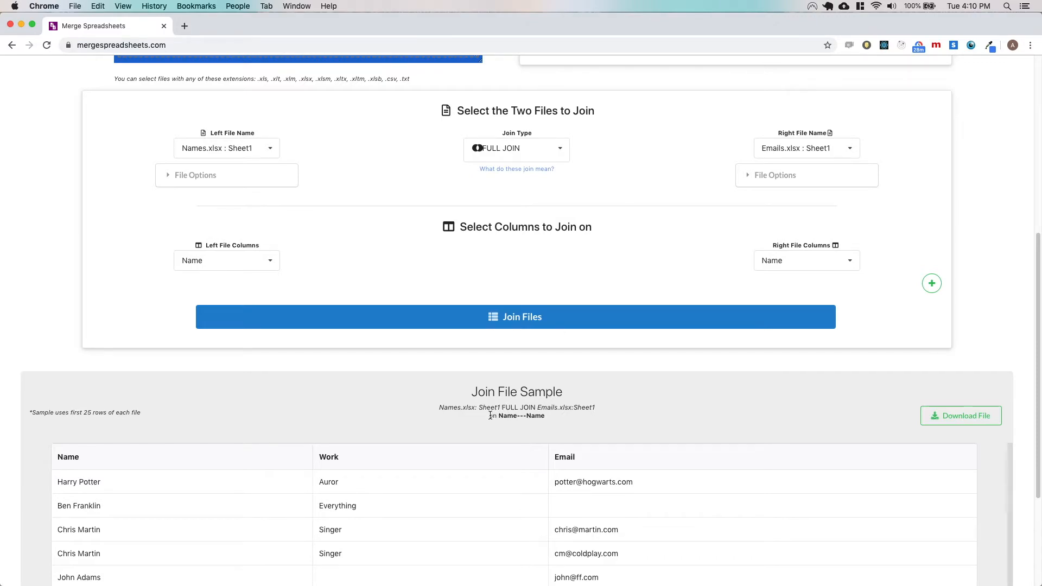
drag(492, 415, 545, 419)
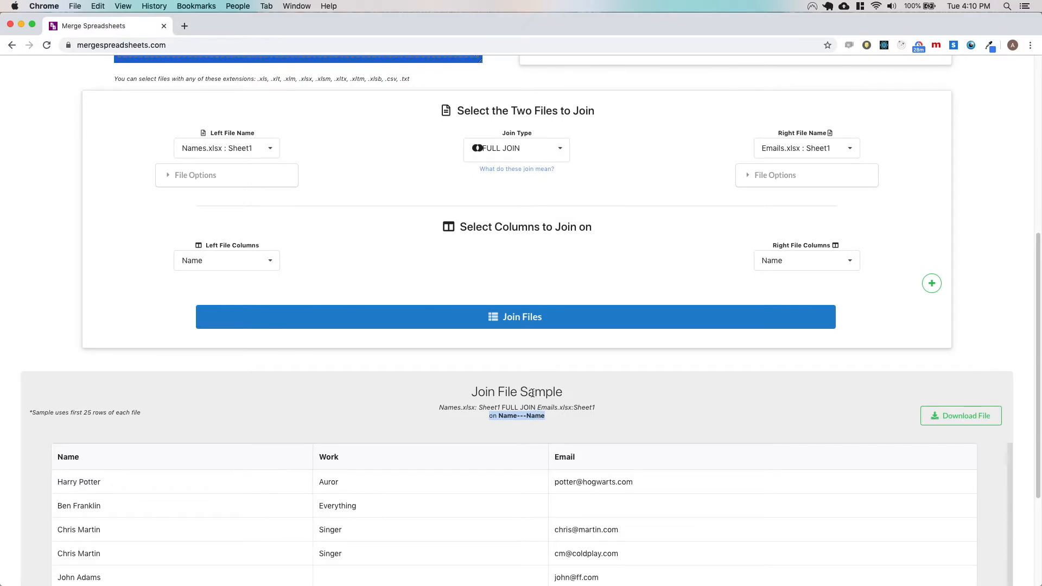
Step: Reset the join to clear the uploaded files and settings
scroll(532, 393, up, 5)
scroll(532, 400, up, 6)
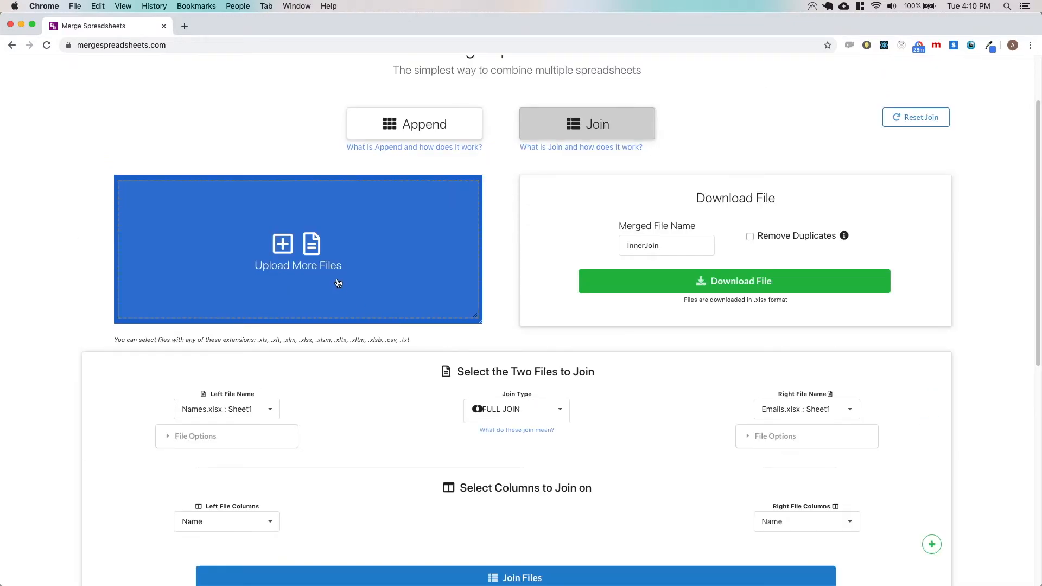
scroll(614, 202, up, 1)
click(901, 142)
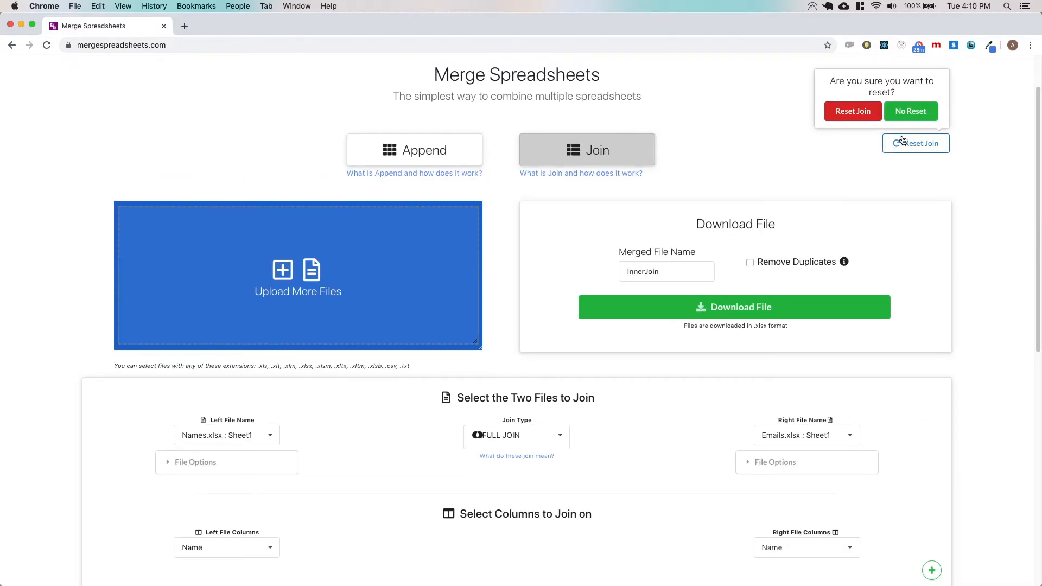
click(850, 111)
Step: Upload Names_Age.xlsx and Emails_Age.xlsx from the Desktop for a new join
click(324, 282)
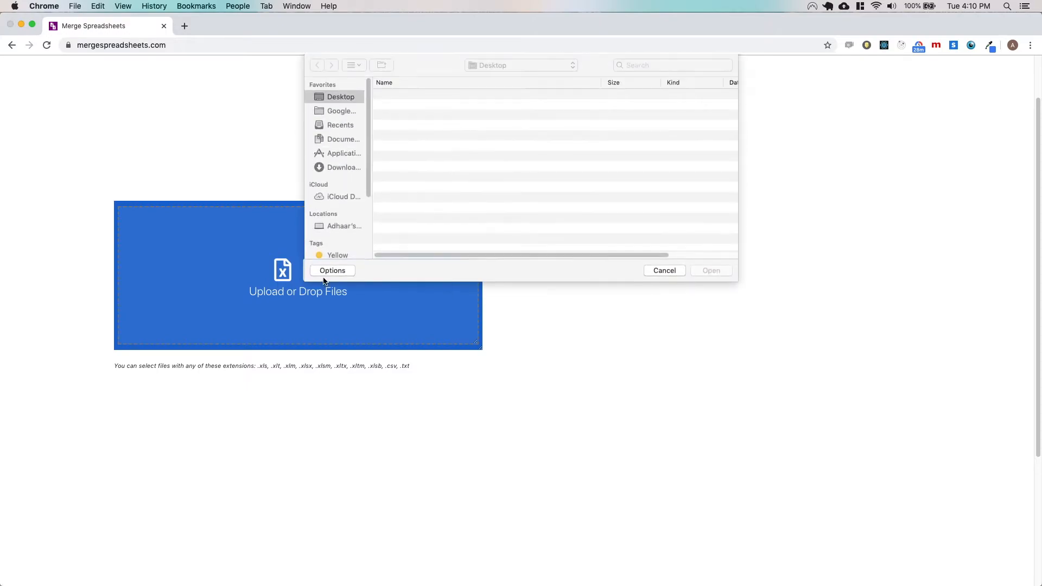
click(433, 106)
shift+click(434, 96)
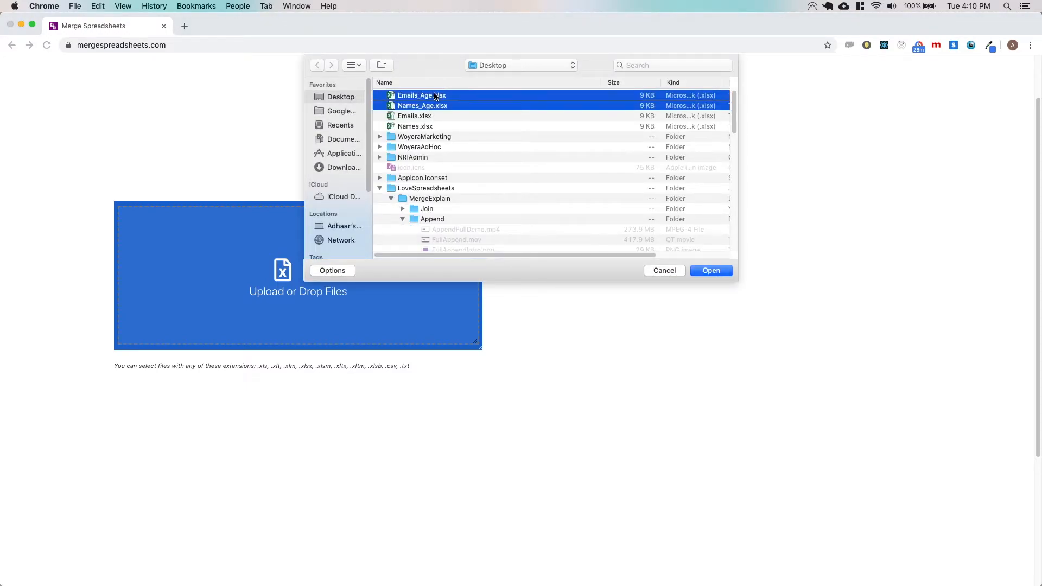
key(Return)
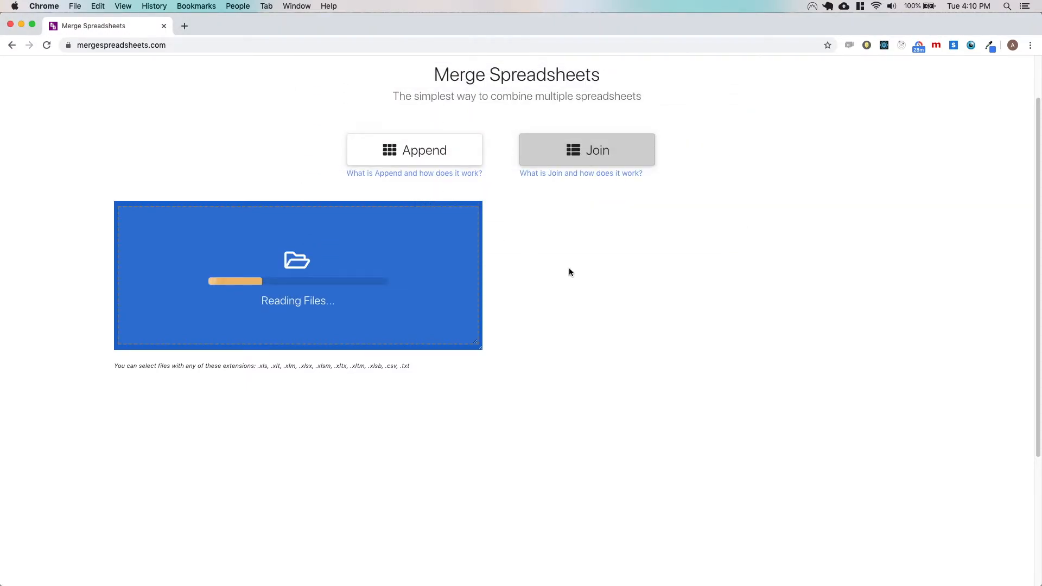
Step: Select Names_Age.xlsx : Sheet1 as the left file and Emails_Age.xlsx : Sheet1 as the right file for the join
scroll(562, 270, down, 1)
click(235, 423)
click(236, 436)
click(784, 416)
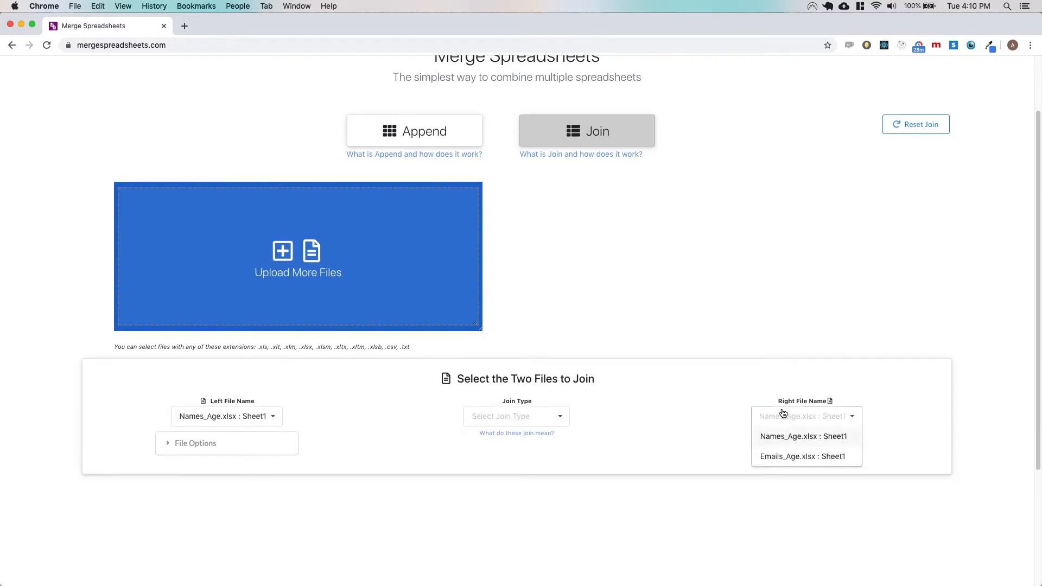
click(788, 461)
scroll(643, 371, down, 1)
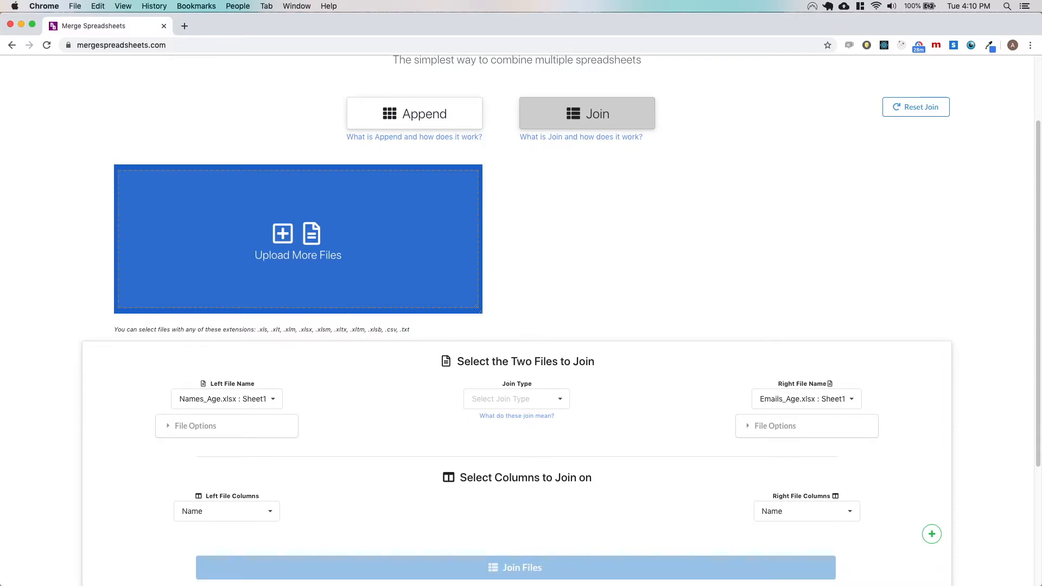
Step: Switch to Excel and close the Names and Emails workbooks
click(522, 575)
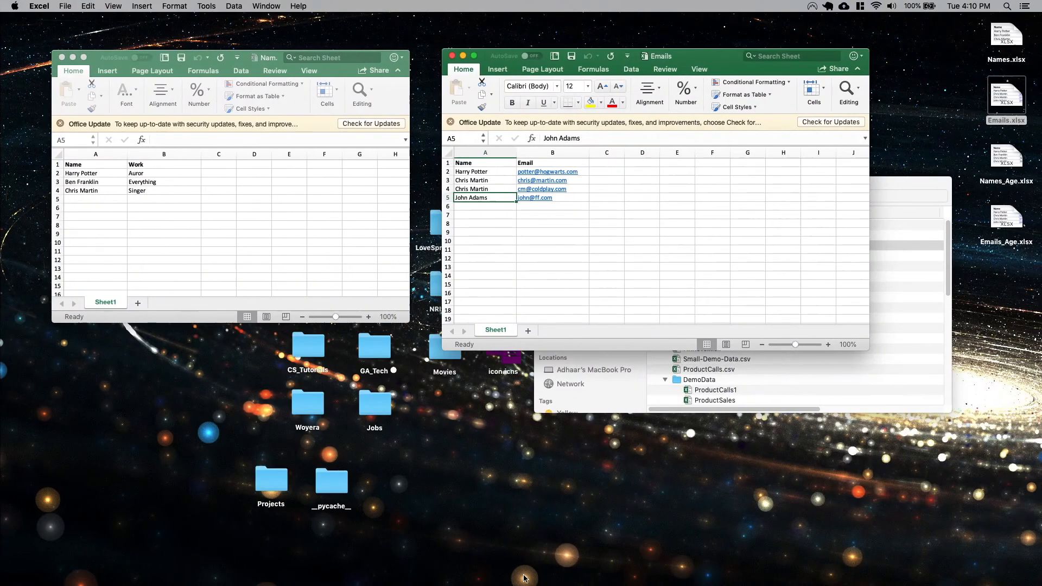
click(62, 57)
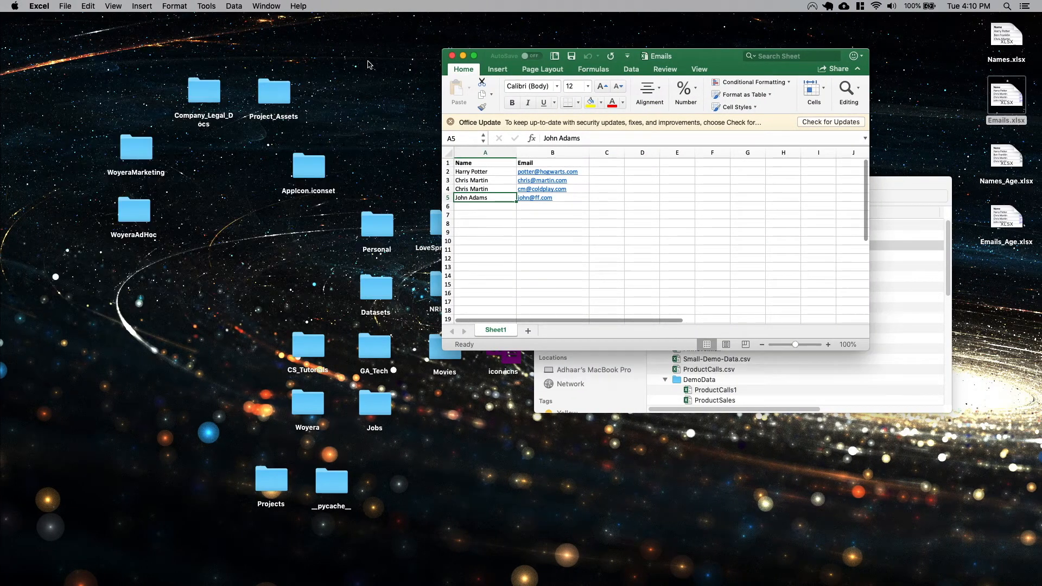
click(453, 58)
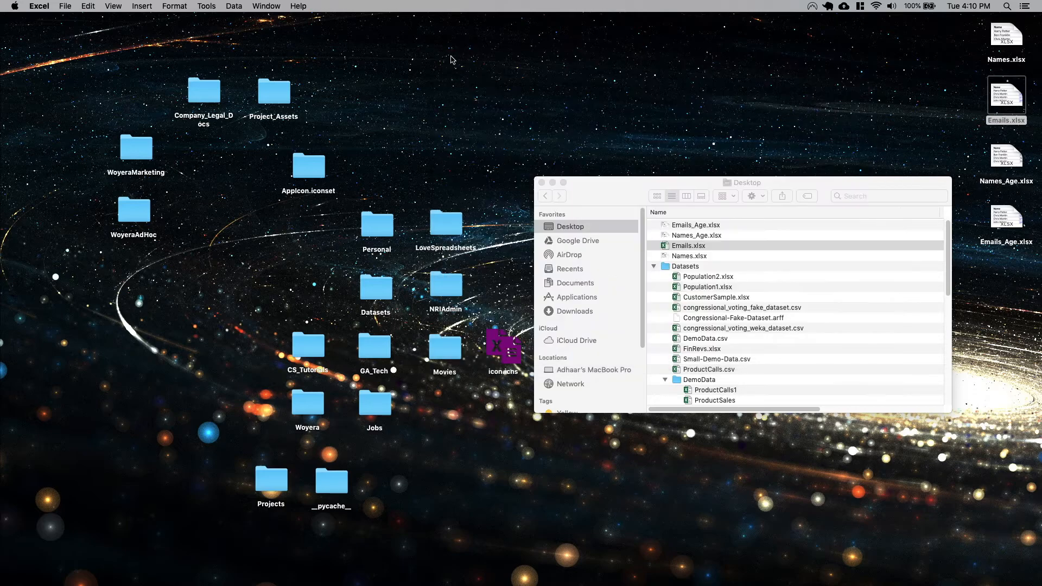
Step: Open Names_Age.xlsx and Emails_Age.xlsx from the Desktop folder and place the two workbooks side by side
click(711, 245)
double_click(700, 236)
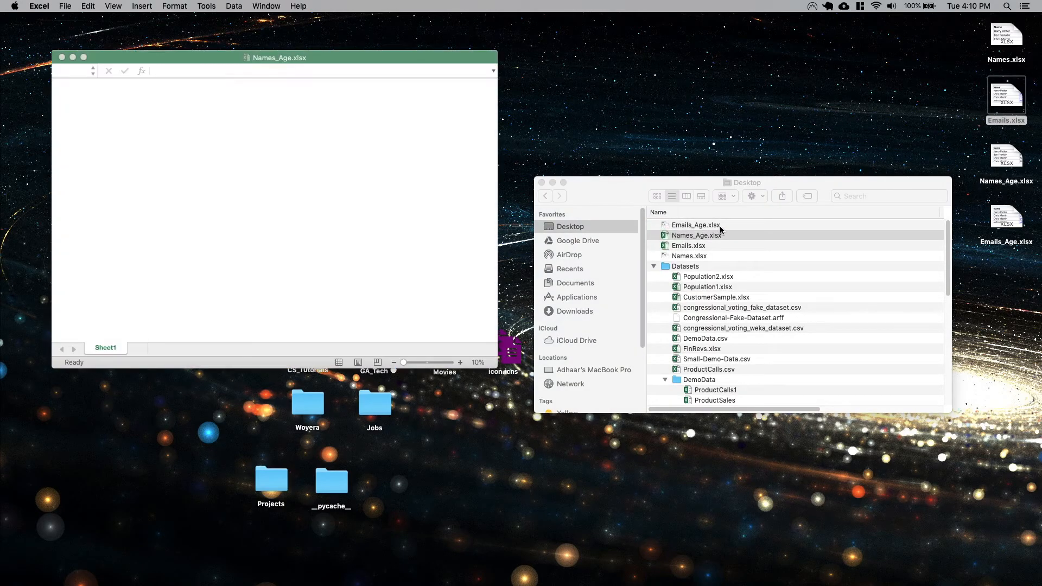
click(712, 226)
double_click(712, 226)
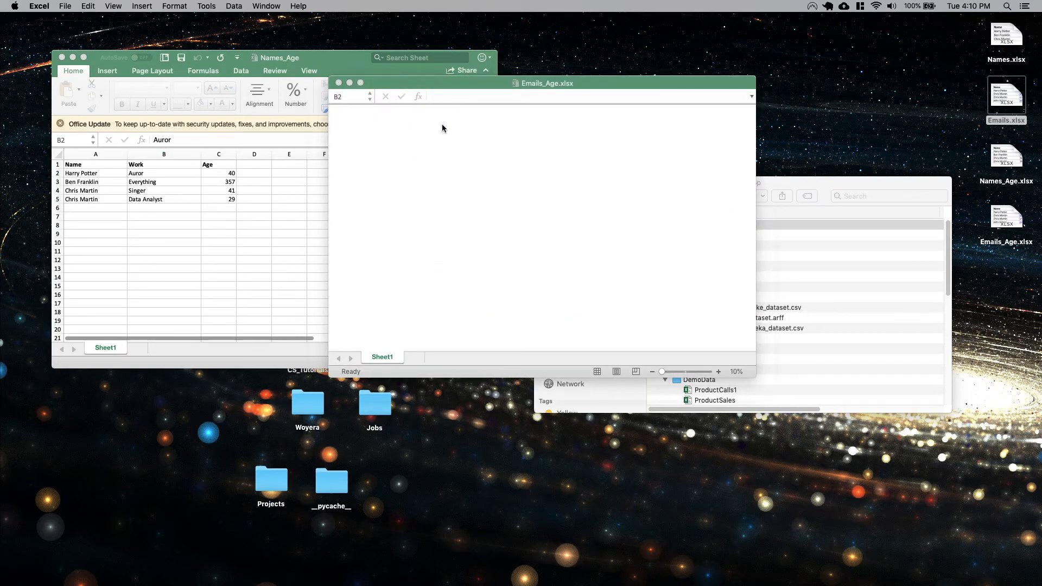
drag(500, 84, 695, 61)
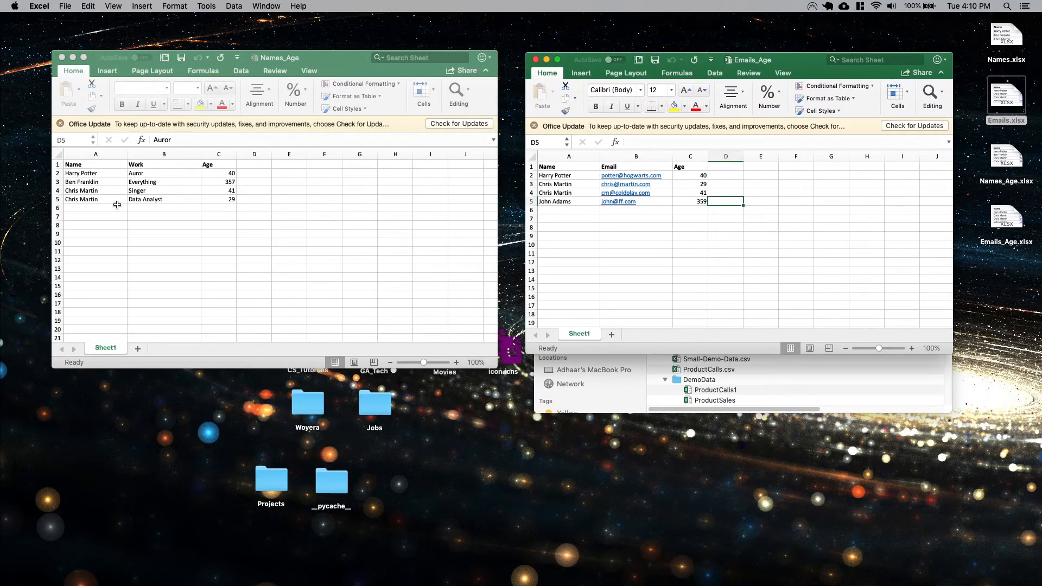
Step: Examine the names in Names_Age and compare the Work and Age values of the two rows sharing a name
click(106, 178)
click(88, 175)
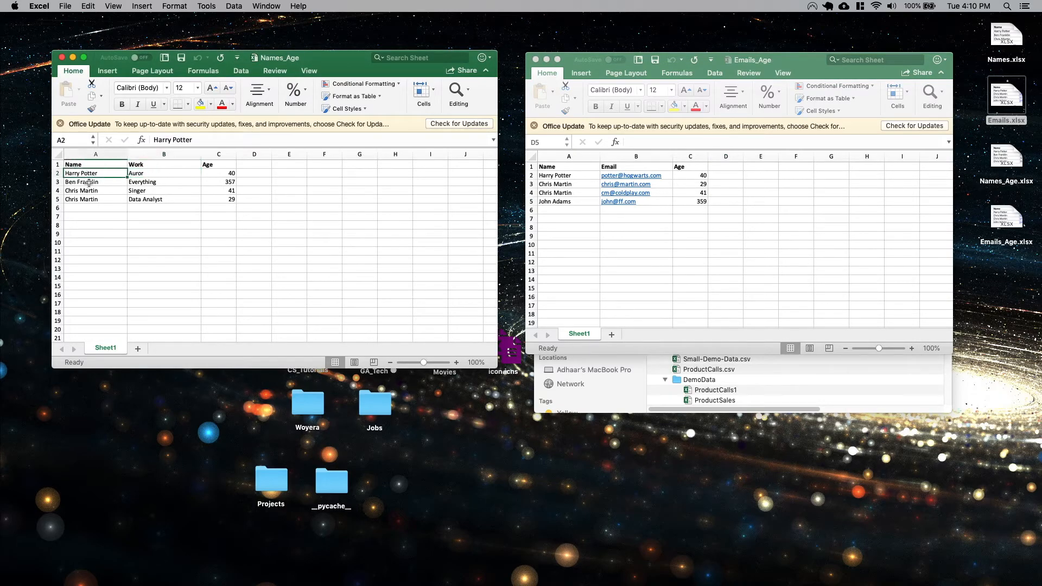
click(89, 182)
click(88, 191)
click(89, 199)
click(133, 199)
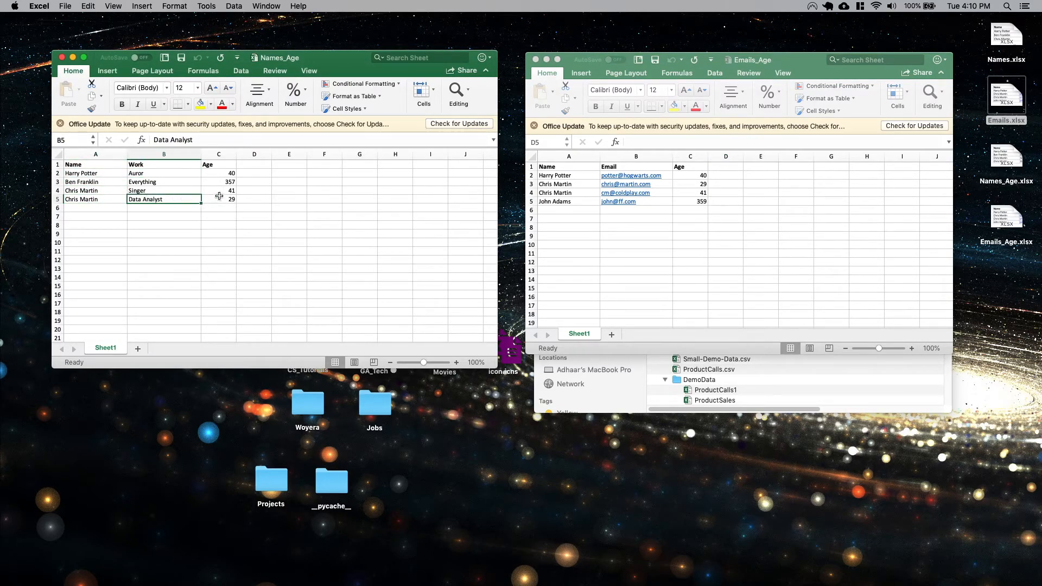
key(Left)
key(Up)
key(Right)
key(Down)
key(Right)
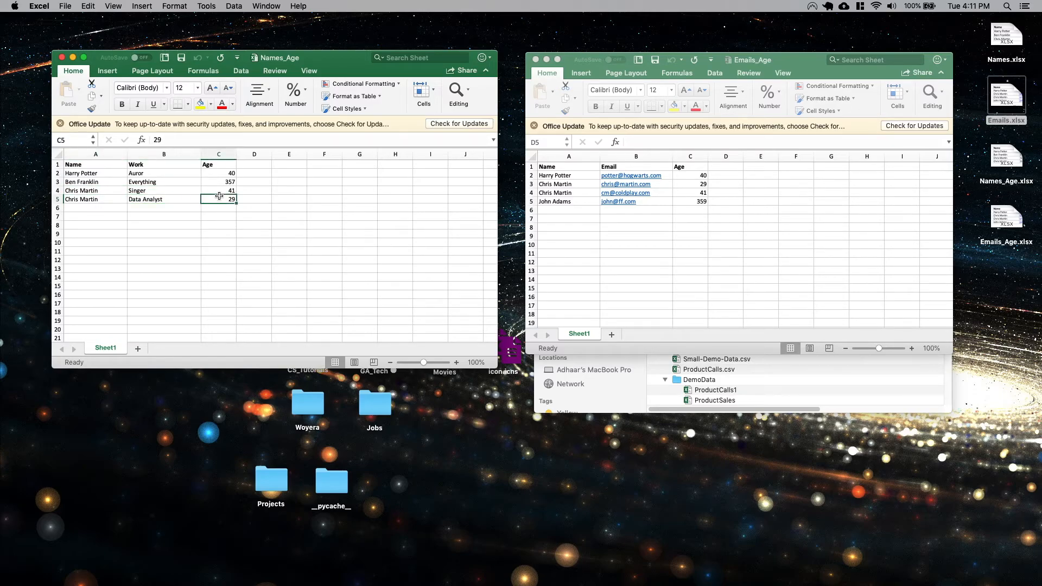
key(Up)
key(Down)
Step: Check the Age values of the two same-named rows in Emails_Age
click(695, 193)
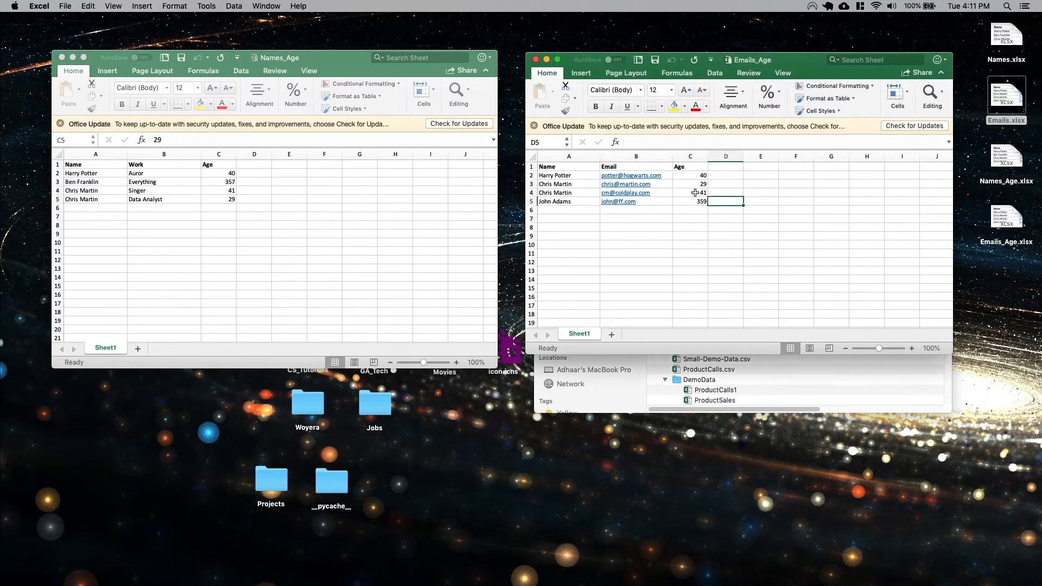
click(695, 193)
click(697, 181)
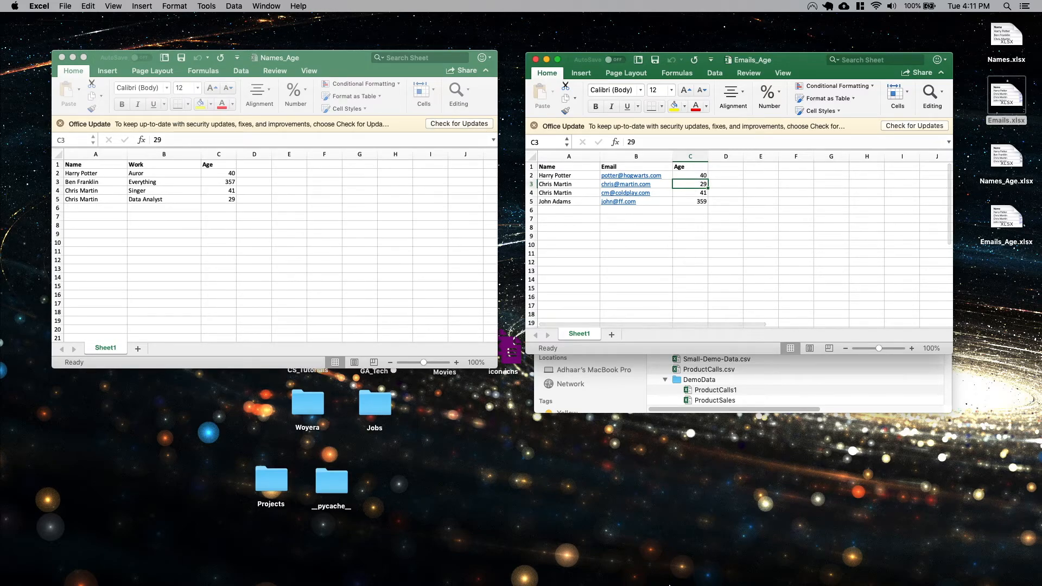
Step: Switch back to Chrome and run an inner join of the two files on the Name column
mouse_move(670, 583)
click(582, 575)
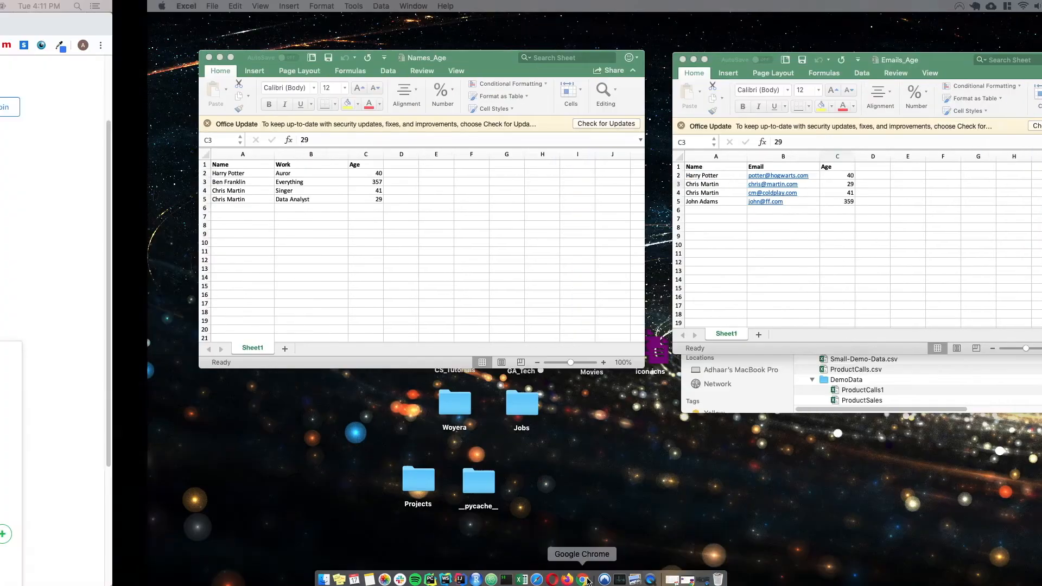
scroll(395, 326, down, 4)
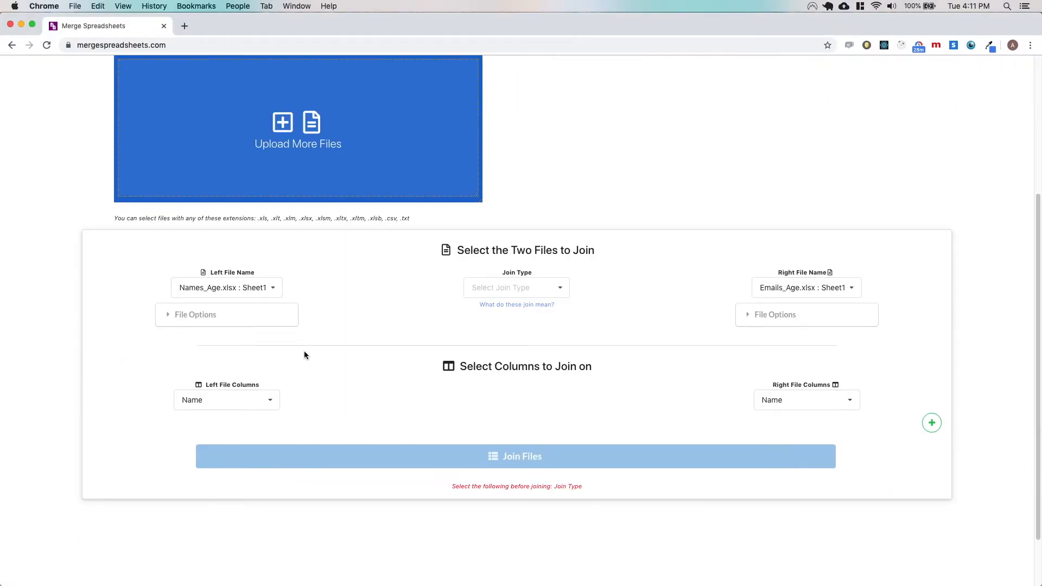
scroll(380, 315, down, 1)
click(520, 275)
click(513, 294)
click(712, 438)
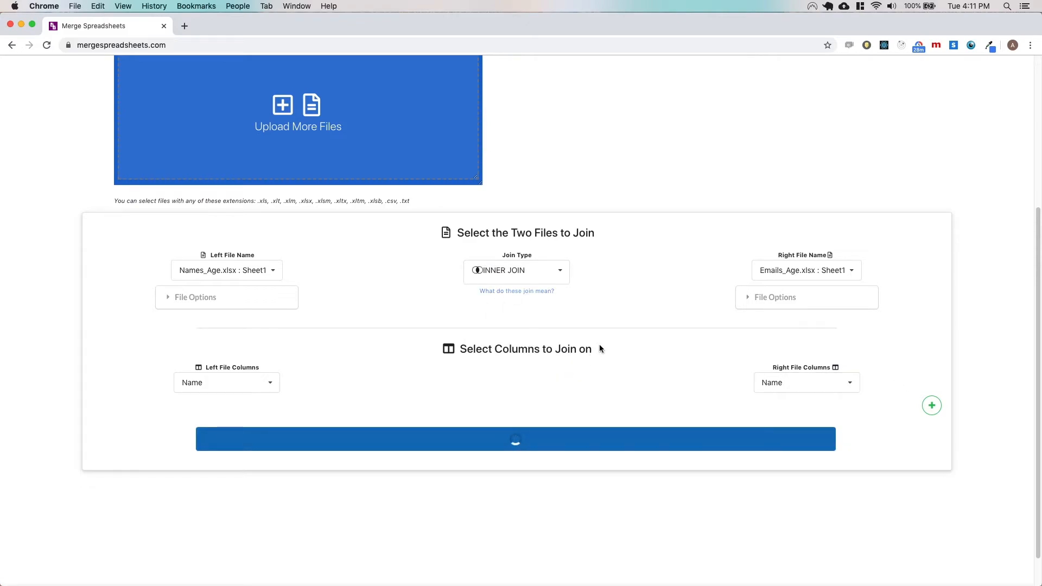
Step: Examine the join sample, comparing the Age_left and Age_right values in the rows with the repeated name
scroll(532, 363, down, 5)
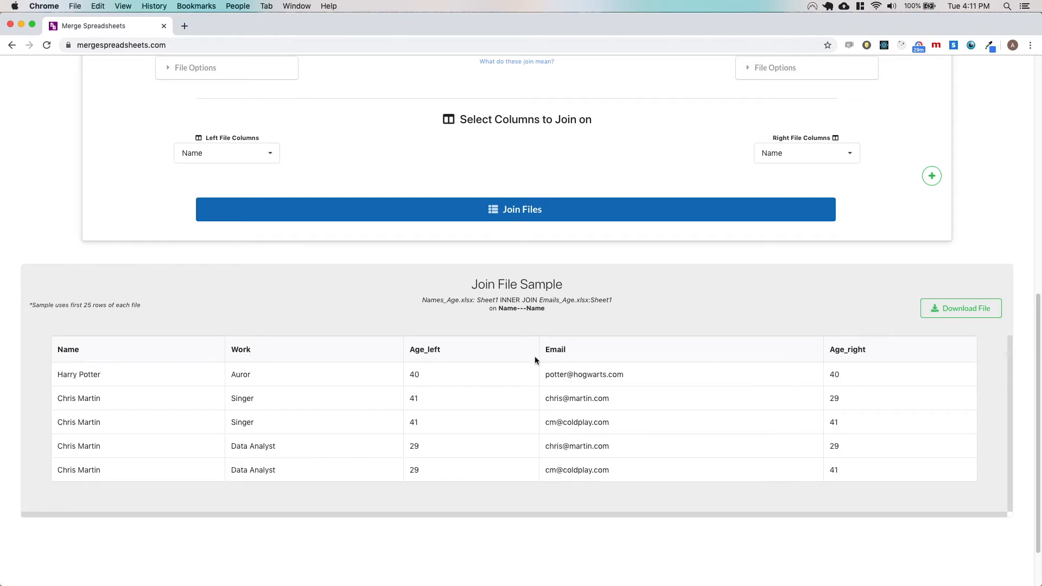
drag(438, 350, 402, 350)
click(414, 351)
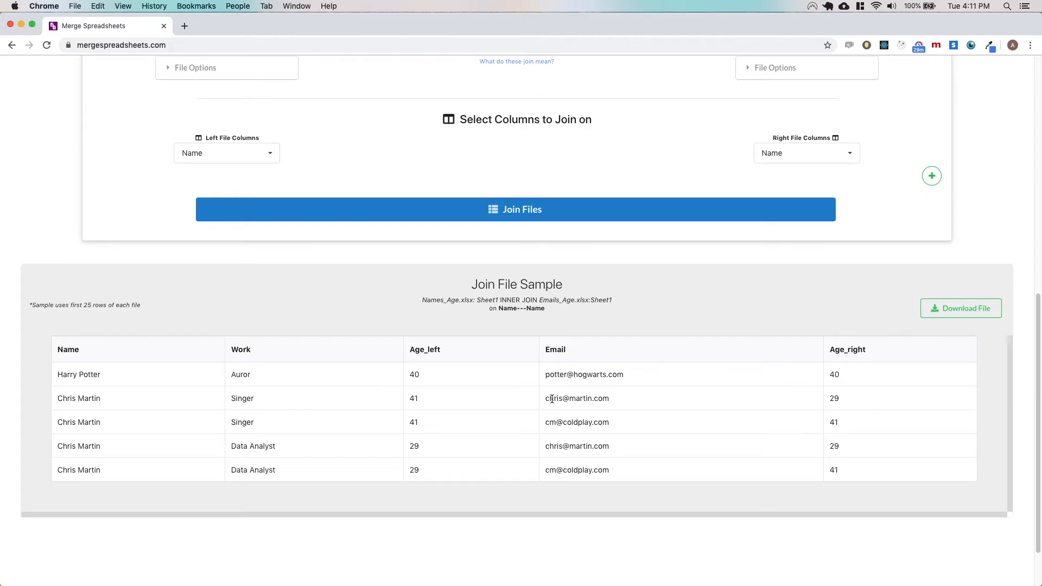
double_click(834, 399)
double_click(833, 421)
click(92, 454)
drag(411, 447, 849, 450)
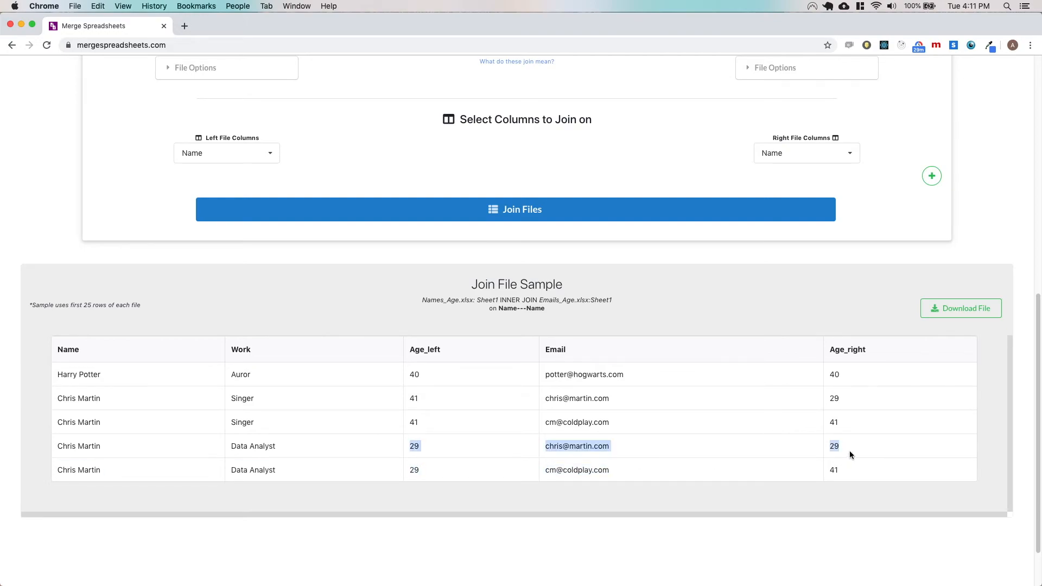
drag(408, 422, 910, 414)
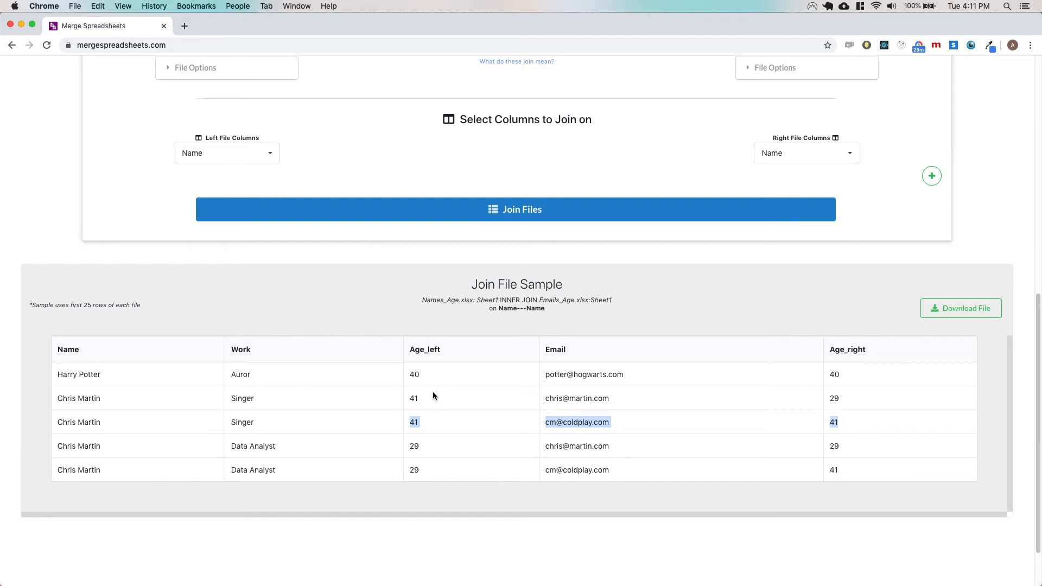
Step: Add a second column pair matching Age with Age, rerun the inner join and check the sample
scroll(432, 391, up, 5)
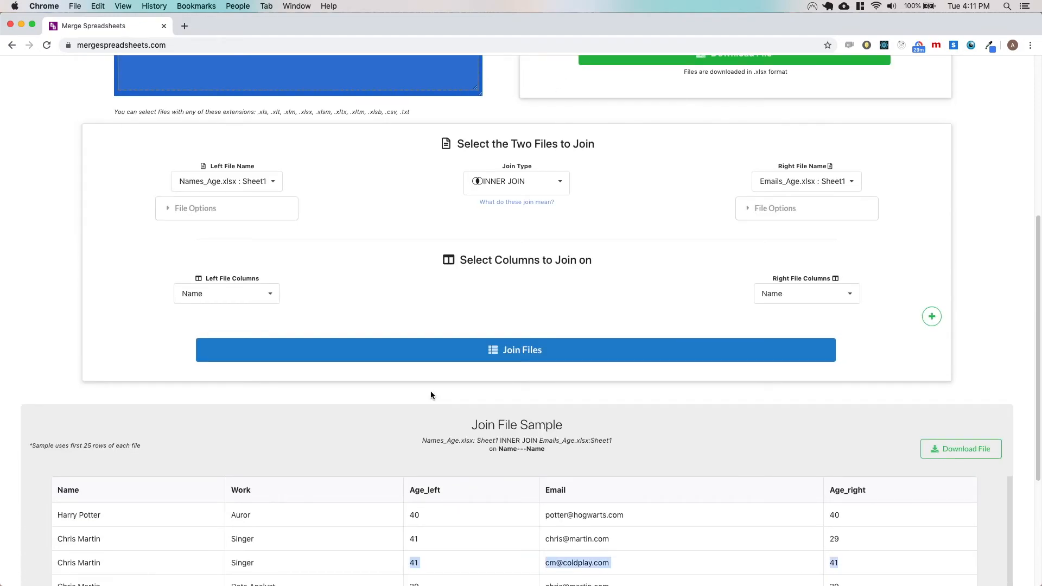
scroll(450, 392, up, 1)
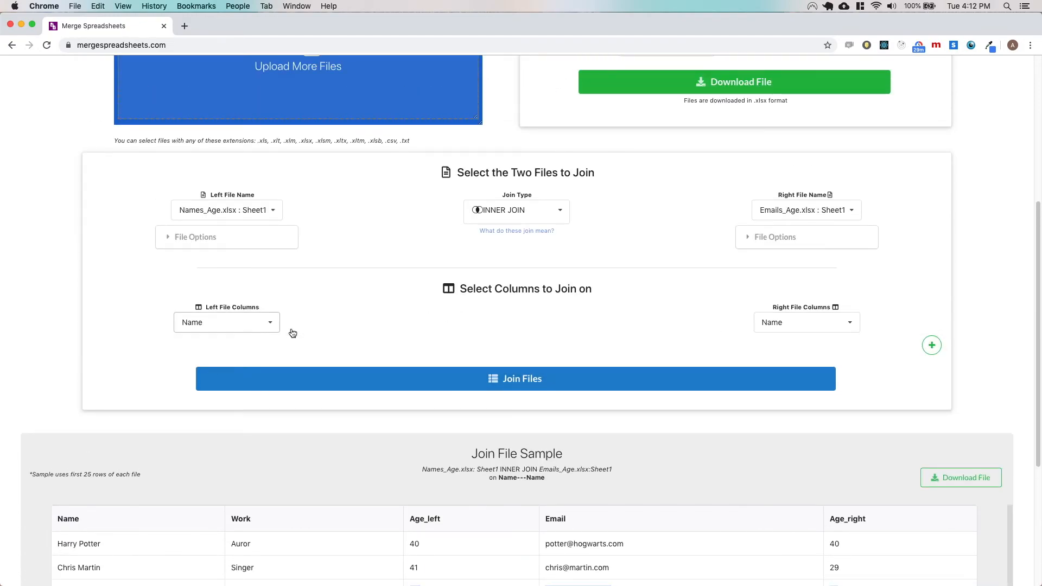
click(931, 348)
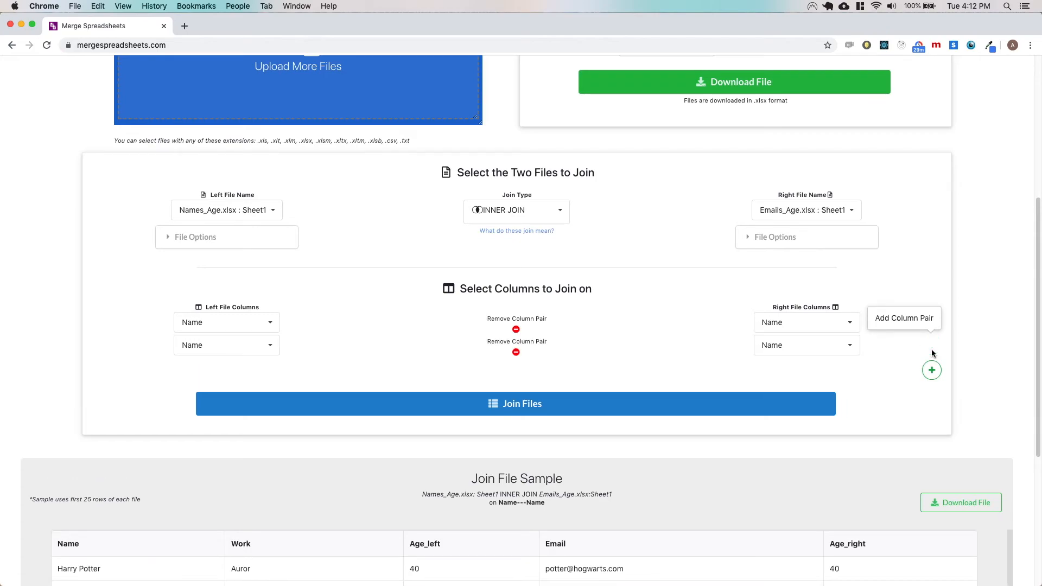
click(235, 347)
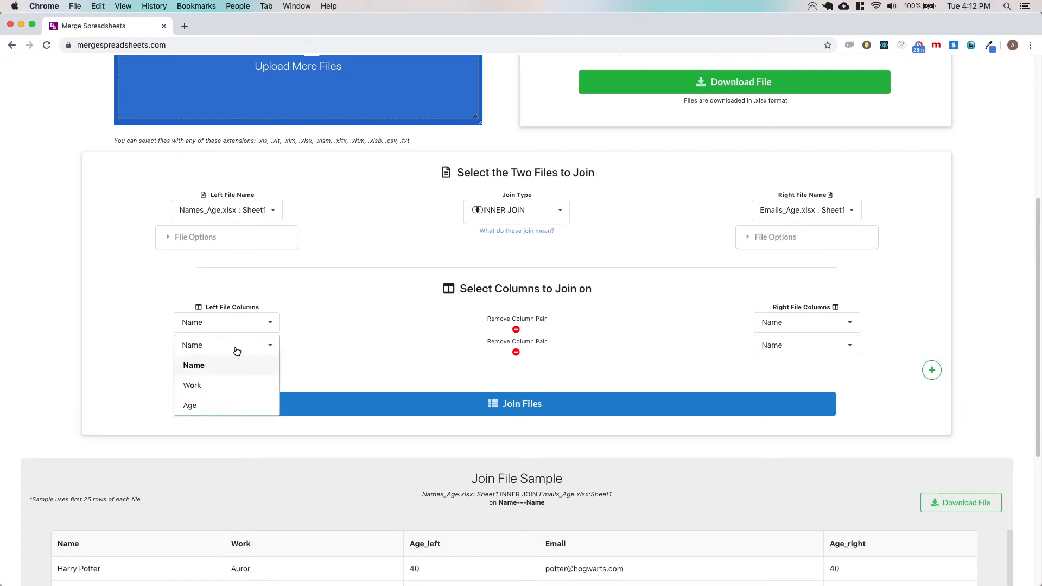
click(232, 406)
click(770, 352)
click(808, 405)
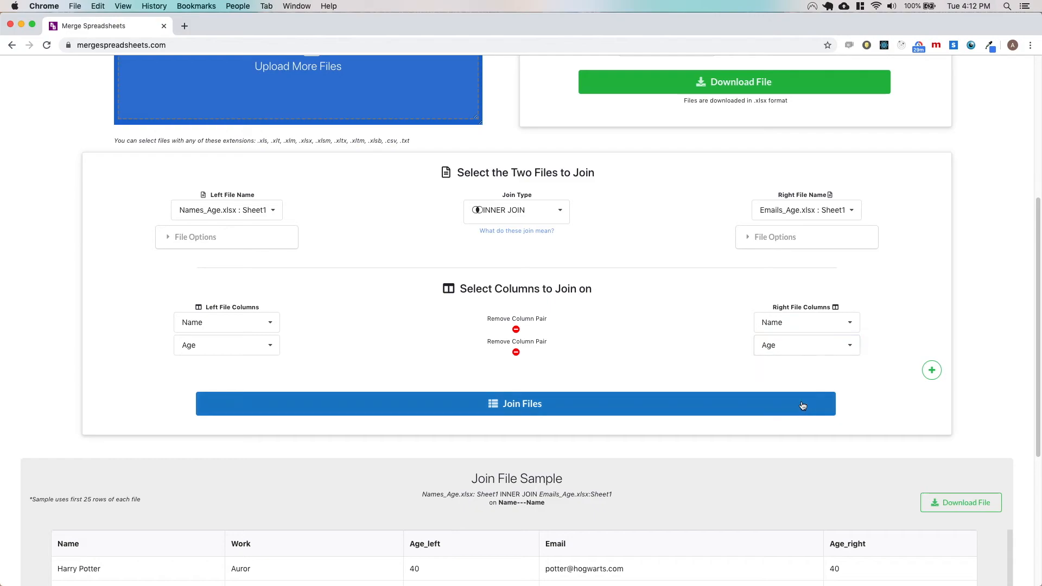
click(607, 404)
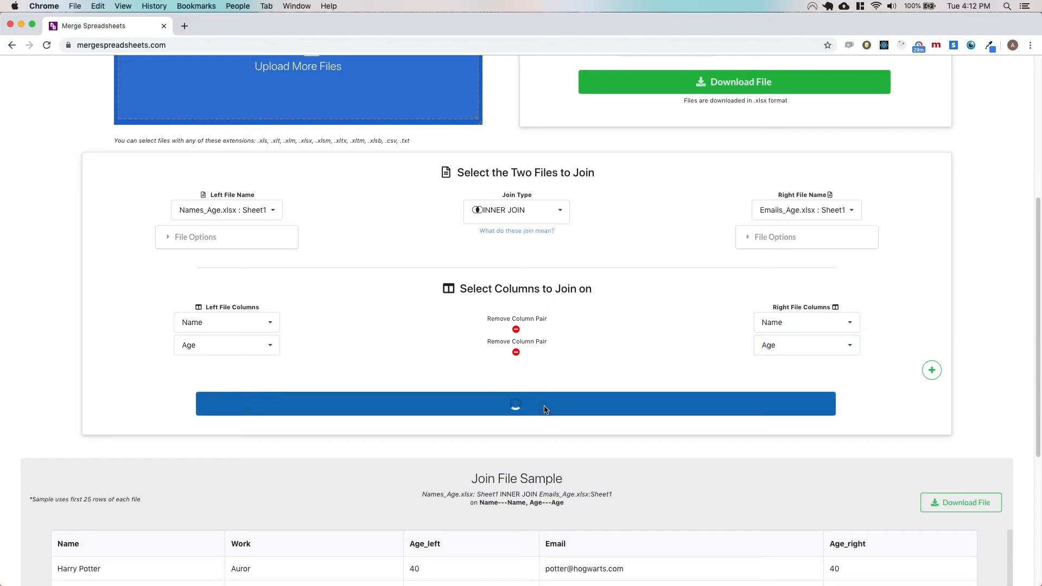
scroll(569, 328, down, 5)
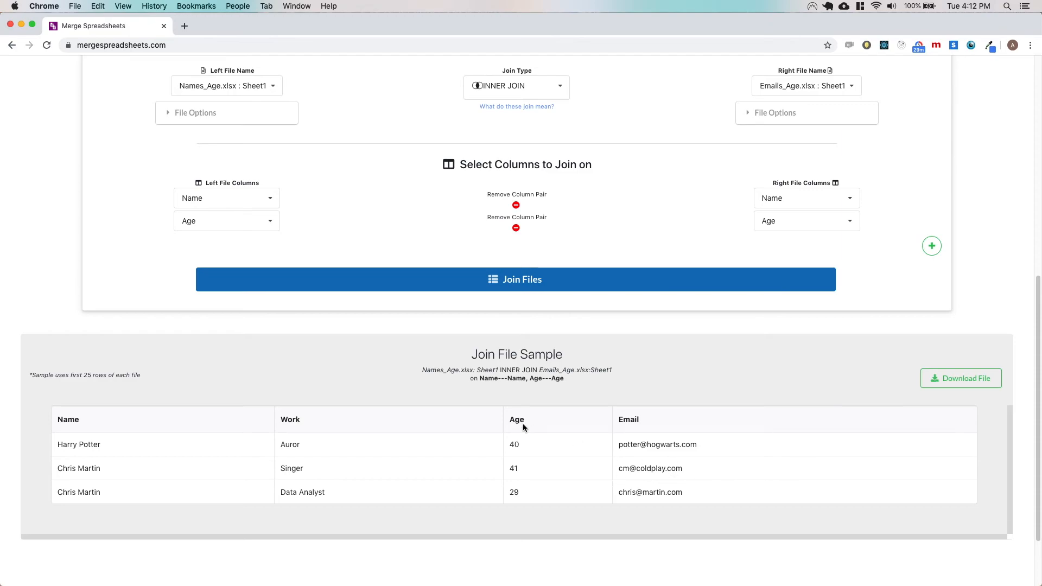
Step: Name the merged file InnerJoin2 and download it
scroll(523, 424, up, 3)
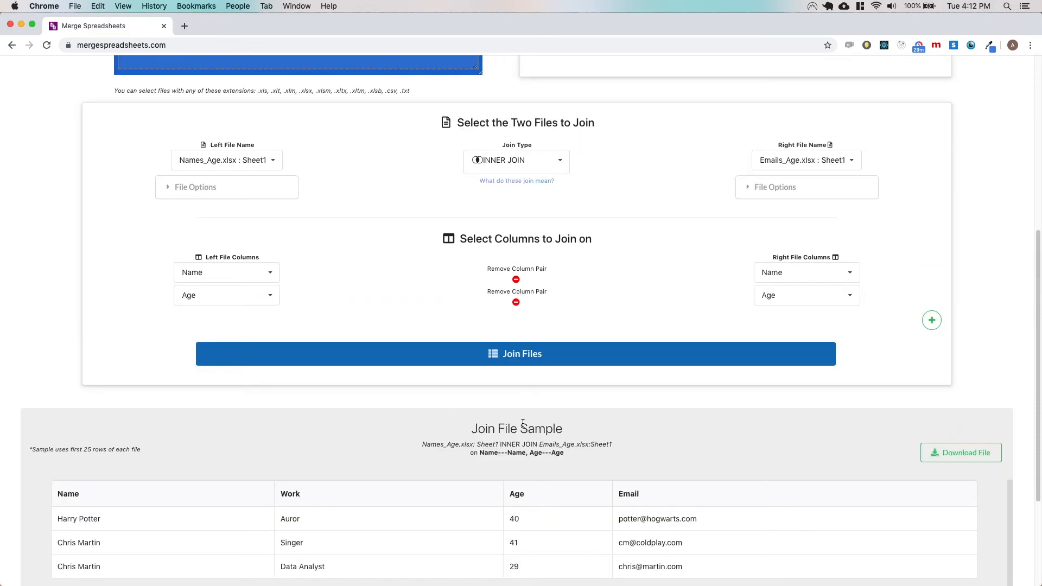
scroll(522, 424, up, 1)
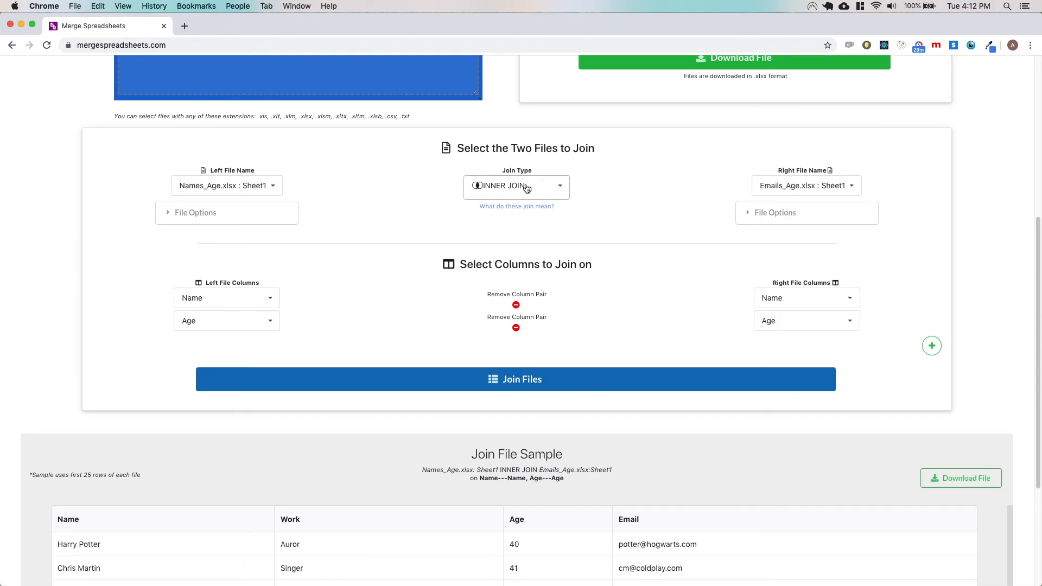
scroll(527, 188, up, 1)
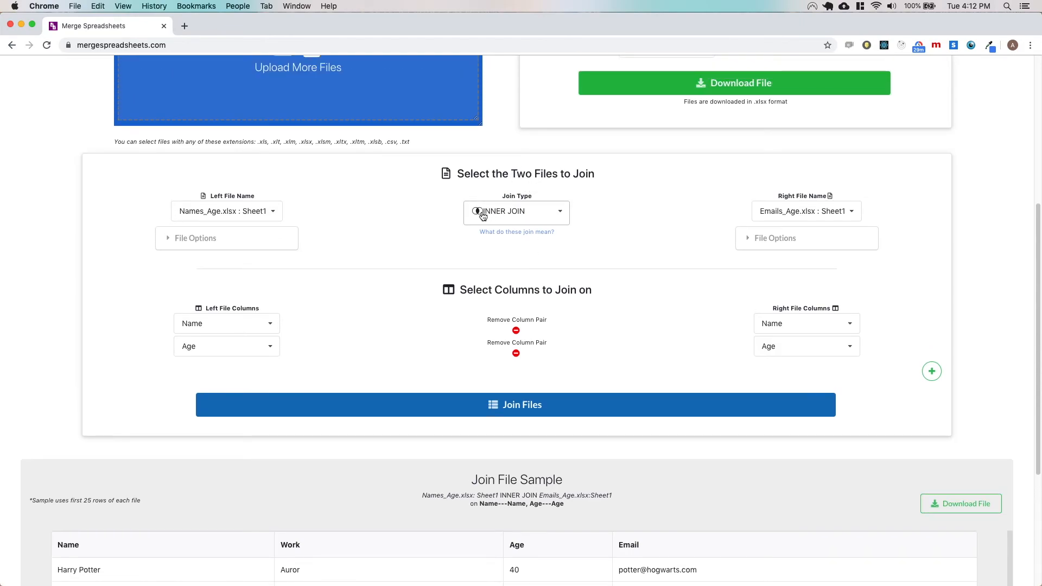
scroll(269, 248, up, 1)
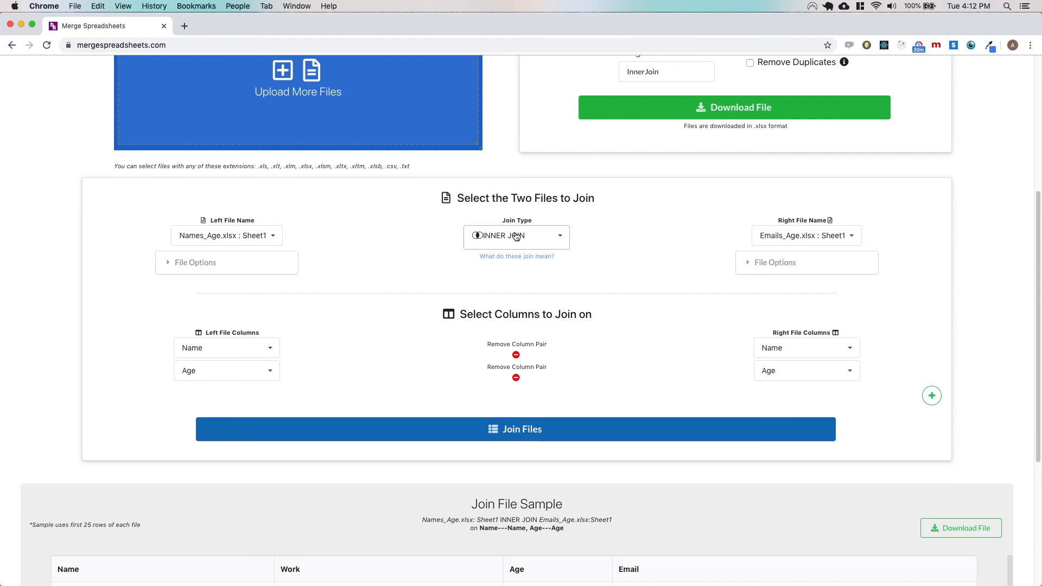
scroll(516, 237, down, 5)
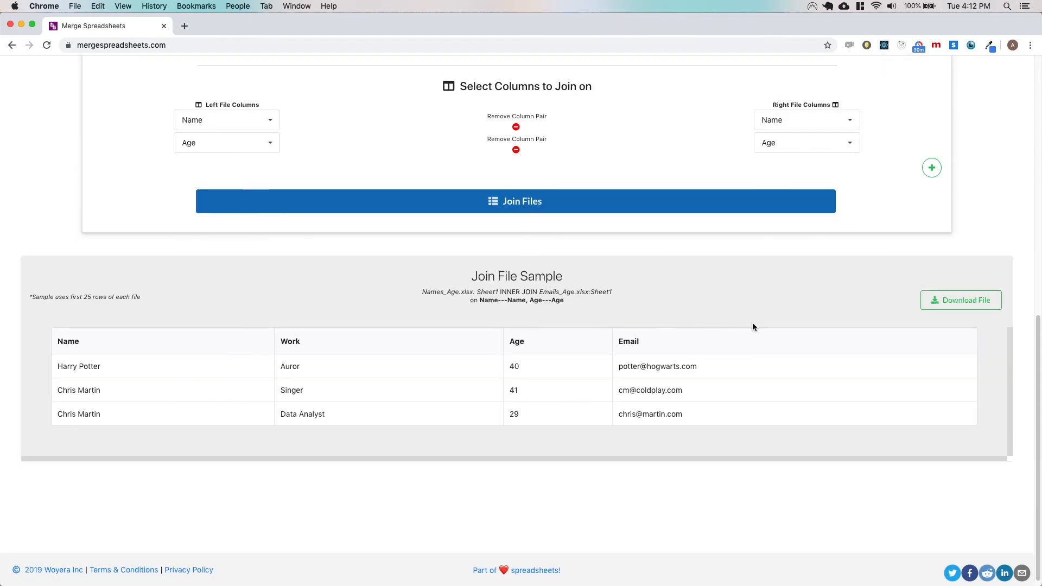
click(951, 303)
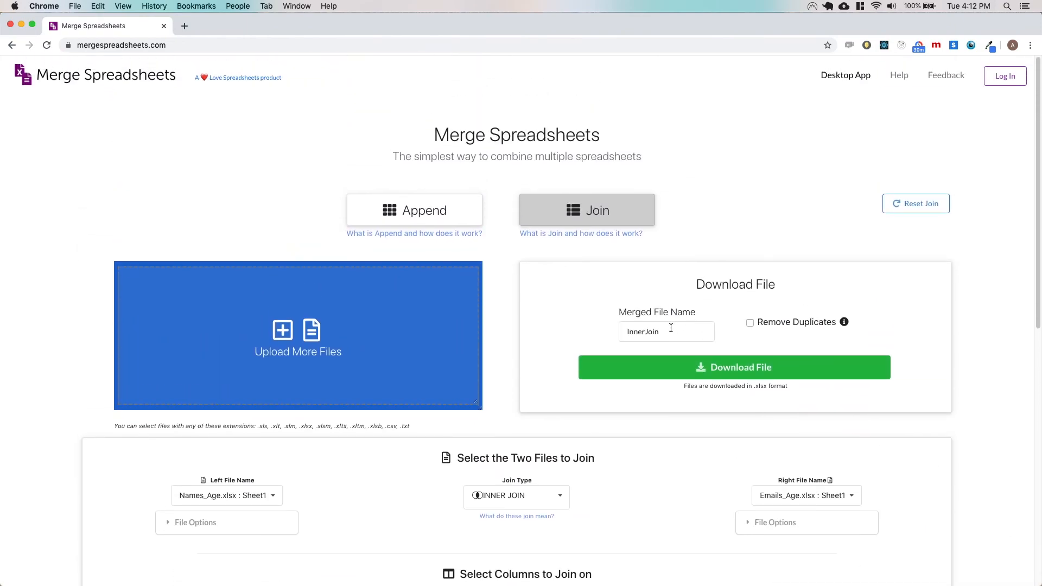
click(686, 336)
text(2)
click(700, 368)
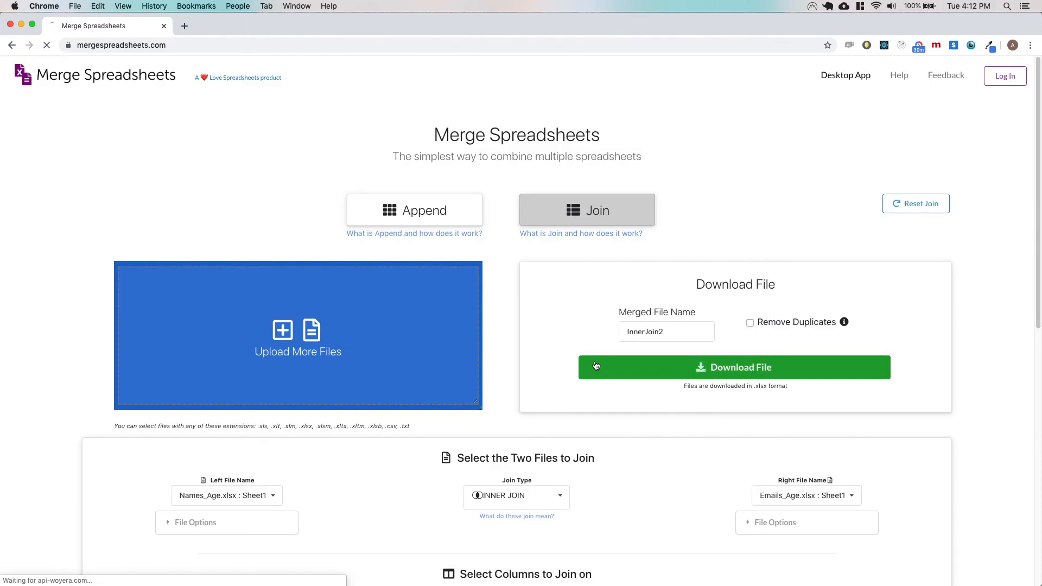
Step: Open the downloaded InnerJoin2 file in Excel and return to the merge page in Chrome
click(53, 572)
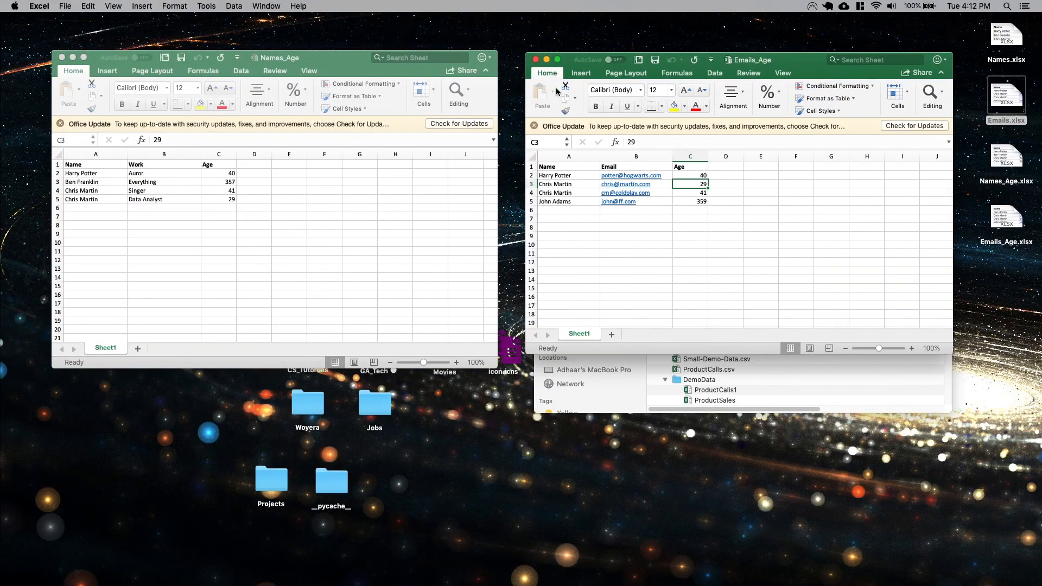
click(582, 580)
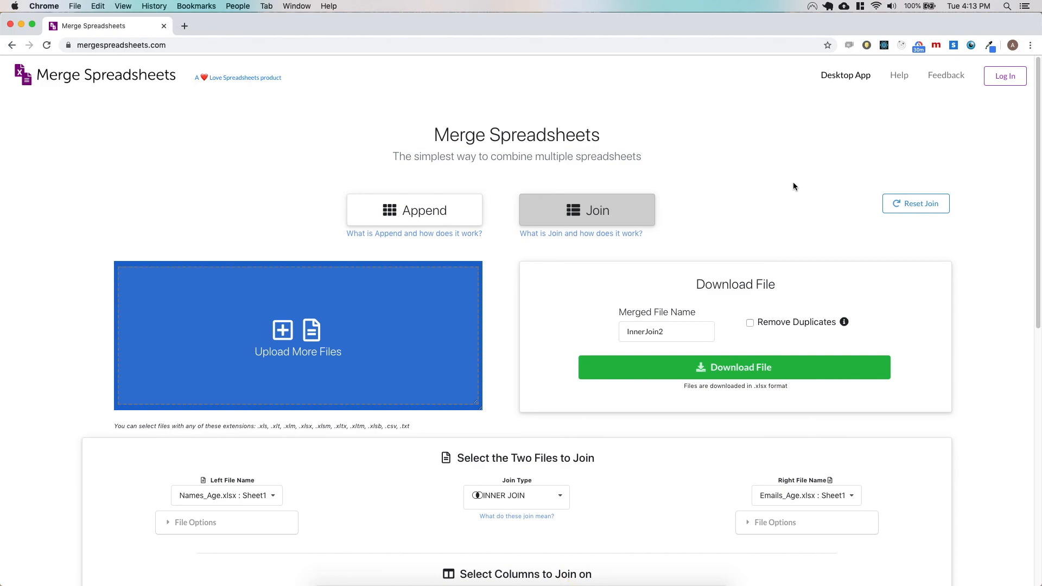
mouse_move(697, 583)
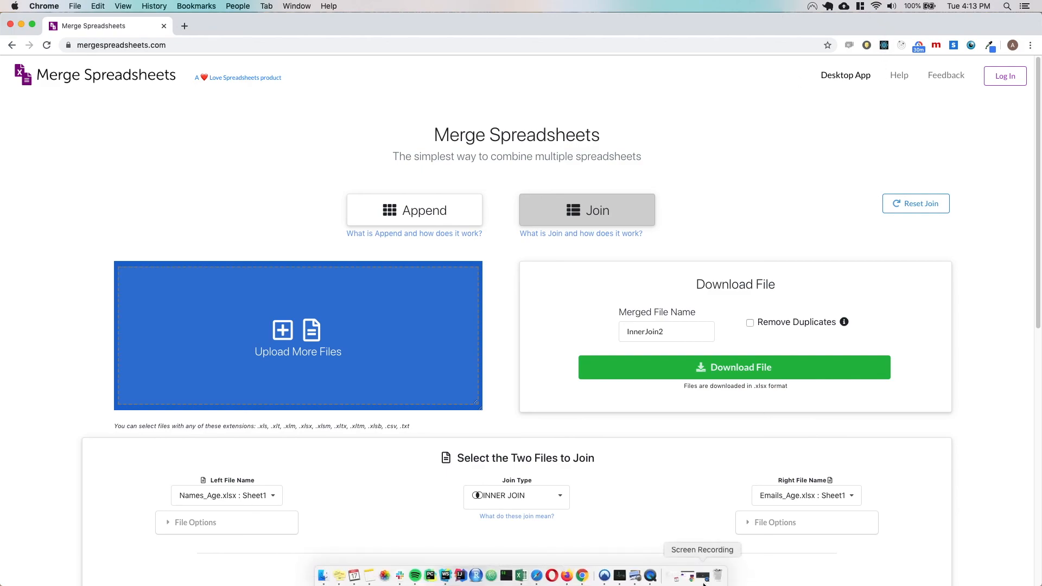
click(687, 576)
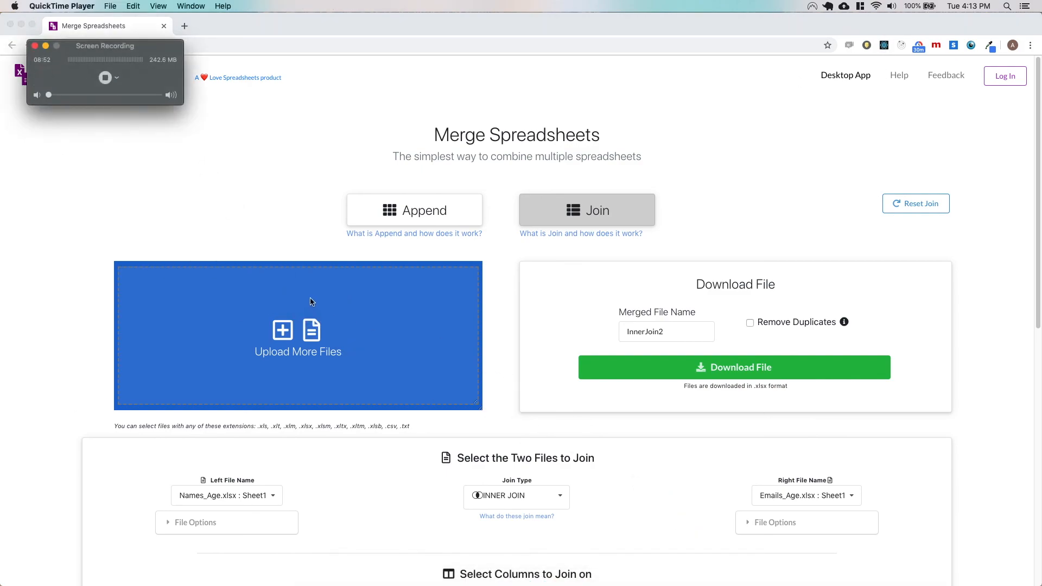